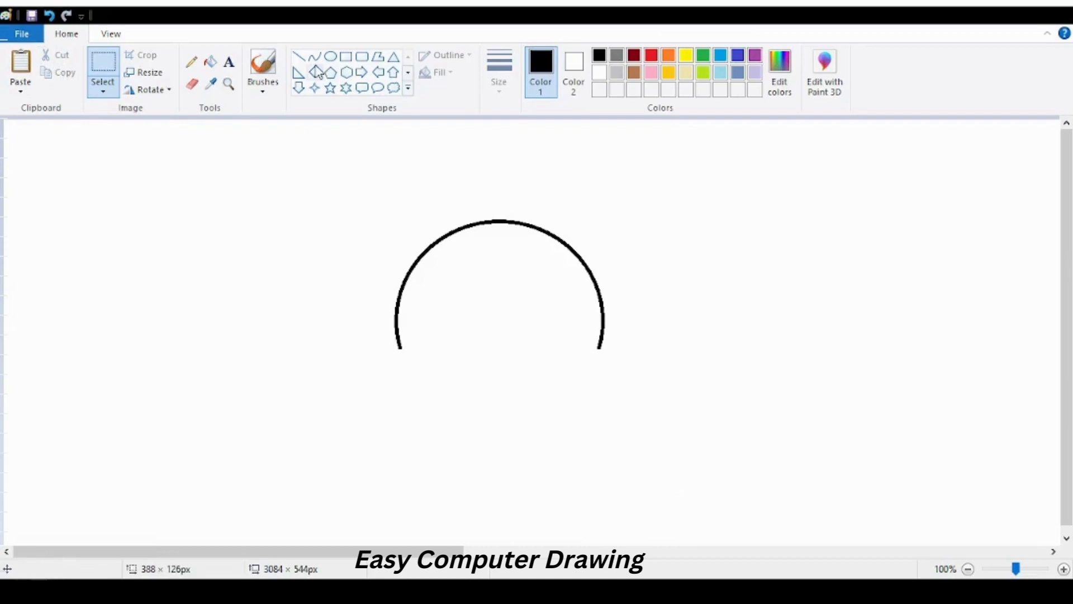
Draw an ear circle about 79 × 77 px on the head arc's upper left and a paw circle about 64 × 61 px below its left end
{"action": "left_click", "coordinate": [330, 56]}
{"action": "left_click_drag", "start_coordinate": [391, 218], "coordinate": [458, 290]}
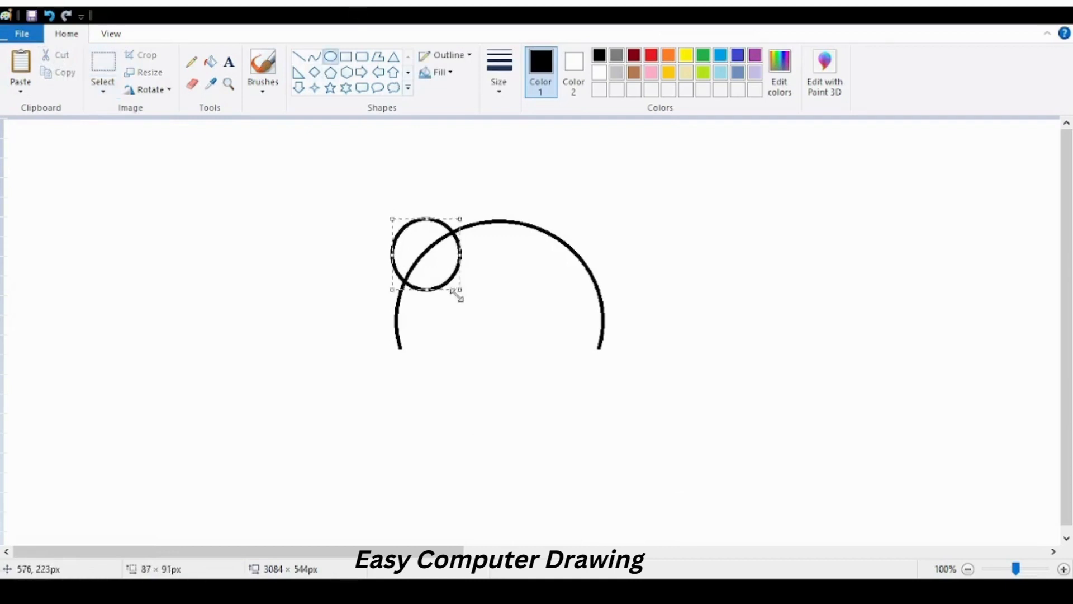
{"action": "left_click_drag", "start_coordinate": [392, 290], "coordinate": [398, 280]}
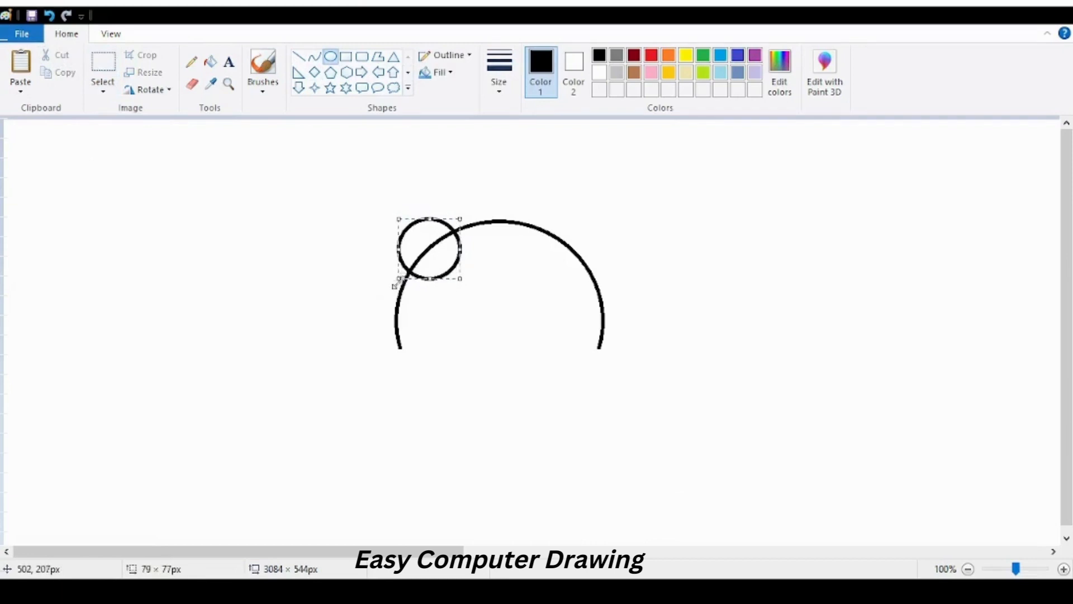
{"action": "left_click_drag", "start_coordinate": [373, 342], "coordinate": [418, 389]}
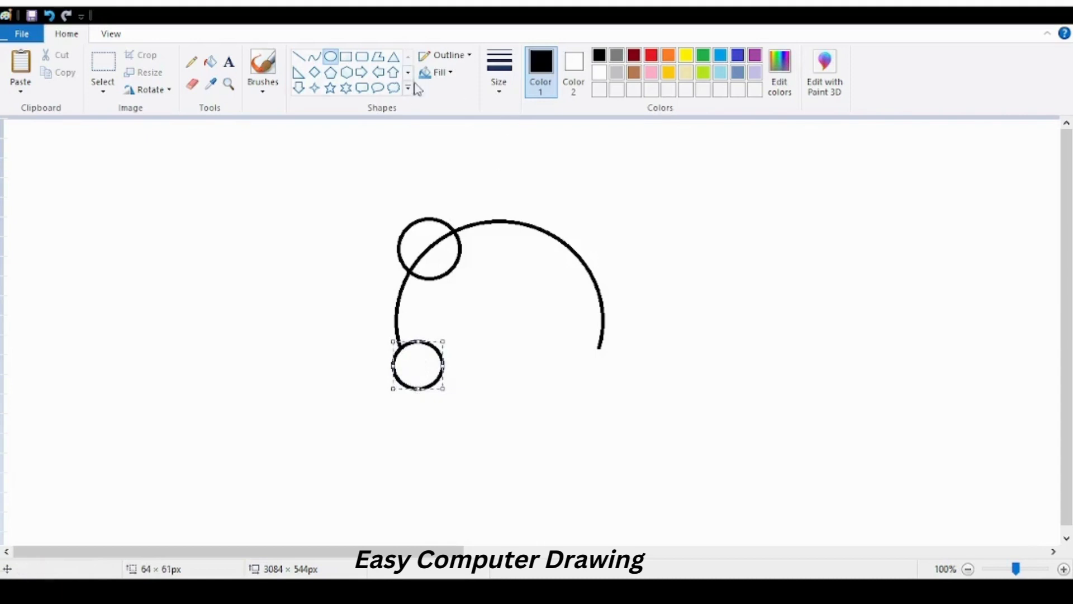
Draw a heart about 150 × 106 px under the head, slightly overlapping the paw circle's right edge
{"action": "scroll", "coordinate": [299, 102], "scroll_direction": "down", "scroll_amount": 1}
{"action": "left_click", "coordinate": [299, 88]}
{"action": "left_click_drag", "start_coordinate": [450, 329], "coordinate": [552, 411]}
{"action": "left_click_drag", "start_coordinate": [501, 388], "coordinate": [555, 385]}
Cover the part of the ear circle that lies inside the head with white curves
{"action": "left_click", "coordinate": [408, 56]}
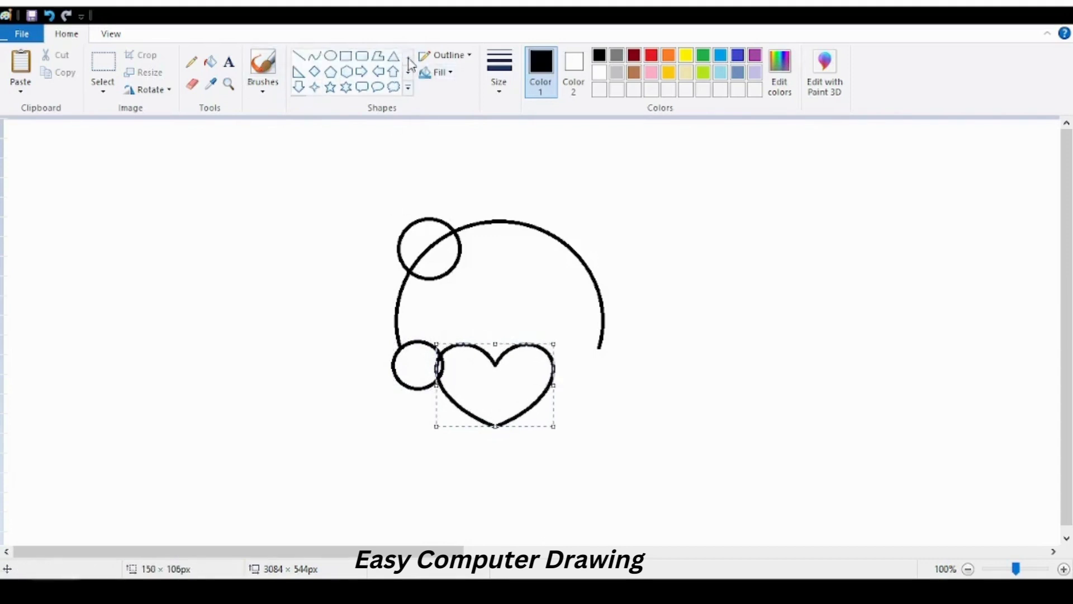
{"action": "left_click", "coordinate": [315, 56]}
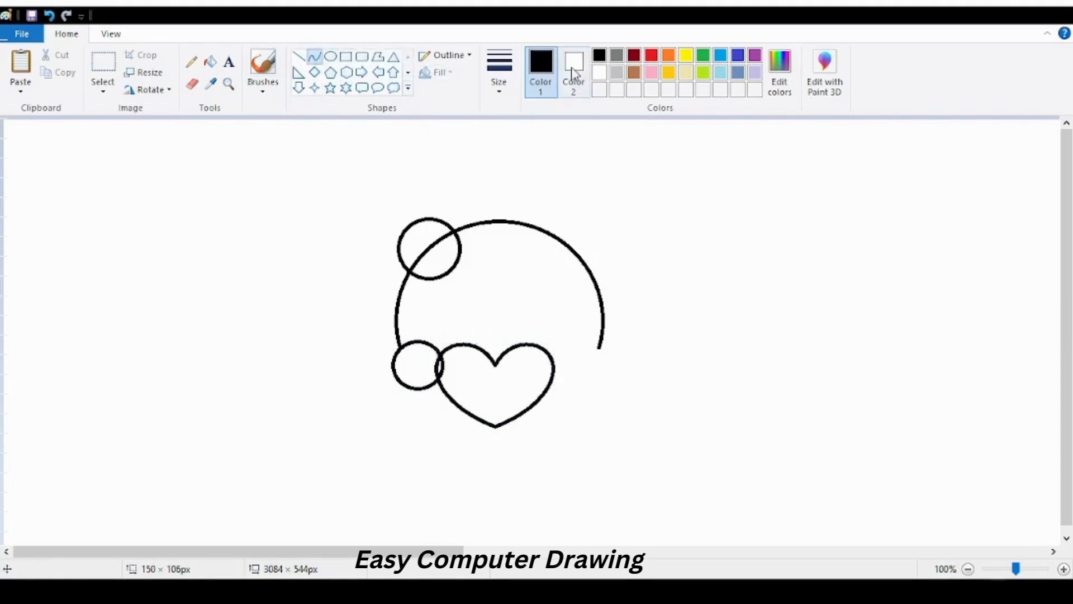
{"action": "left_click", "coordinate": [599, 72]}
{"action": "left_click_drag", "start_coordinate": [454, 237], "coordinate": [466, 232]}
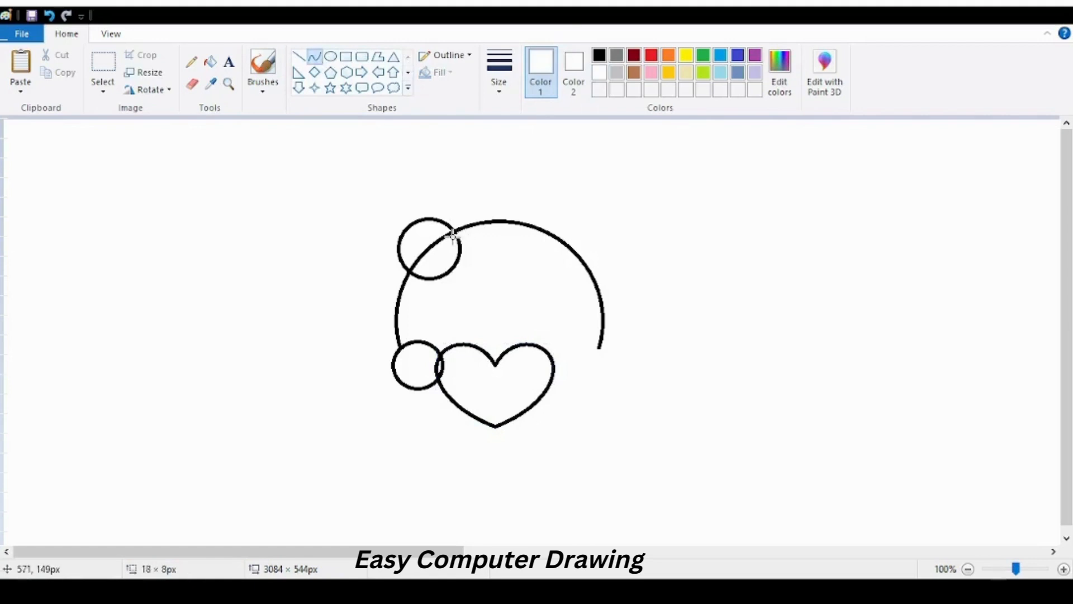
{"action": "left_click_drag", "start_coordinate": [416, 270], "coordinate": [408, 280]}
Remove the piece of the heart's outline inside the paw circle by covering it in white
{"action": "left_click", "coordinate": [192, 84]}
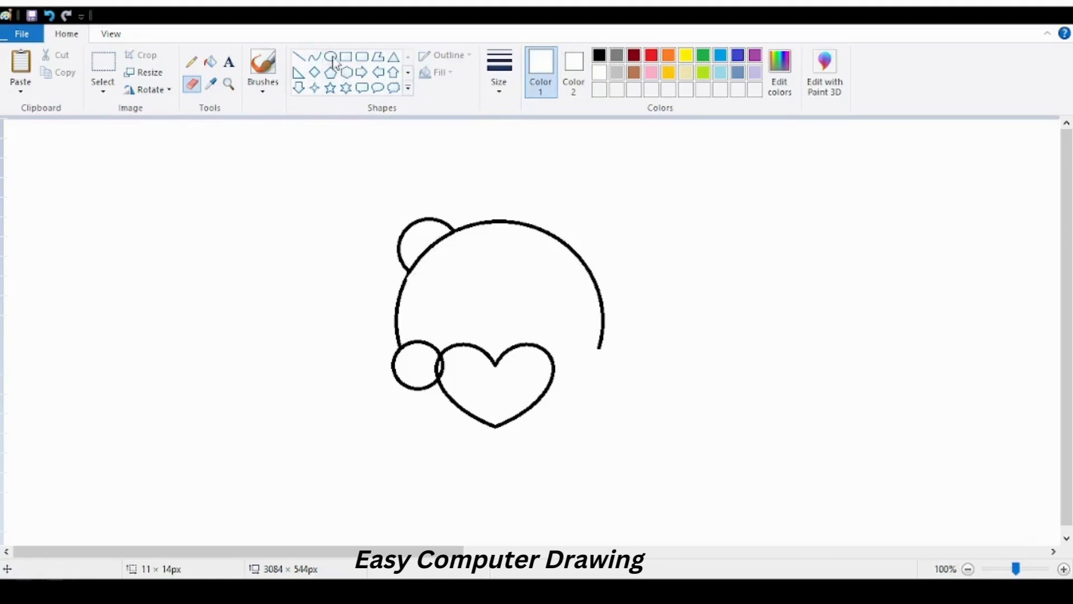
{"action": "left_click", "coordinate": [315, 56]}
{"action": "mouse_move", "coordinate": [439, 360]}
{"action": "left_mouse_down"}
{"action": "mouse_move", "coordinate": [440, 378]}
{"action": "mouse_move", "coordinate": [423, 367]}
{"action": "mouse_move", "coordinate": [428, 355]}
{"action": "left_mouse_up"}
{"action": "left_click", "coordinate": [327, 57]}
{"action": "left_click", "coordinate": [465, 306]}
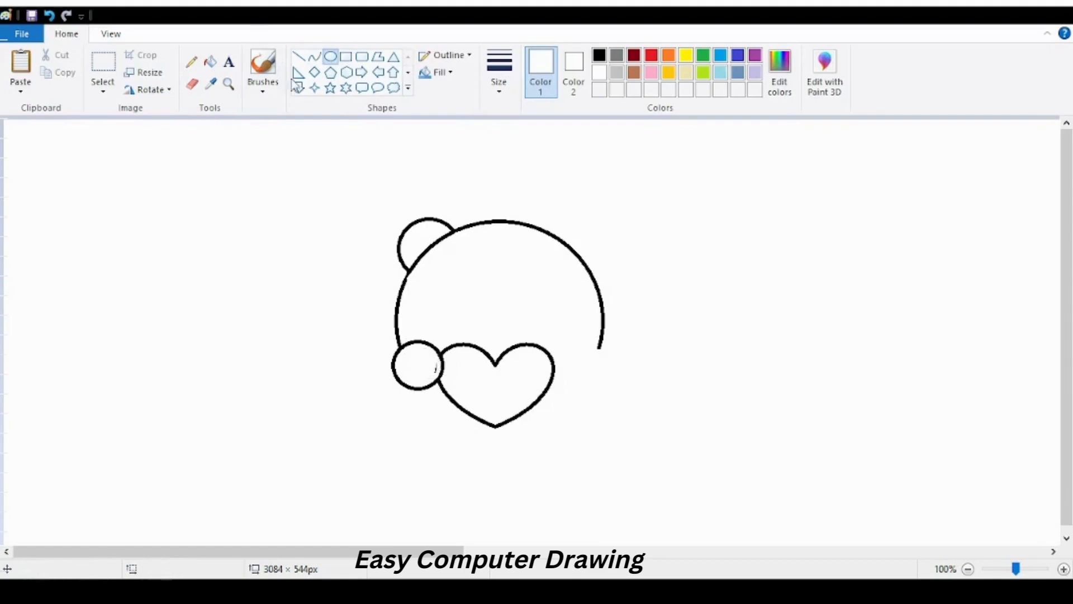
{"action": "left_click", "coordinate": [263, 66]}
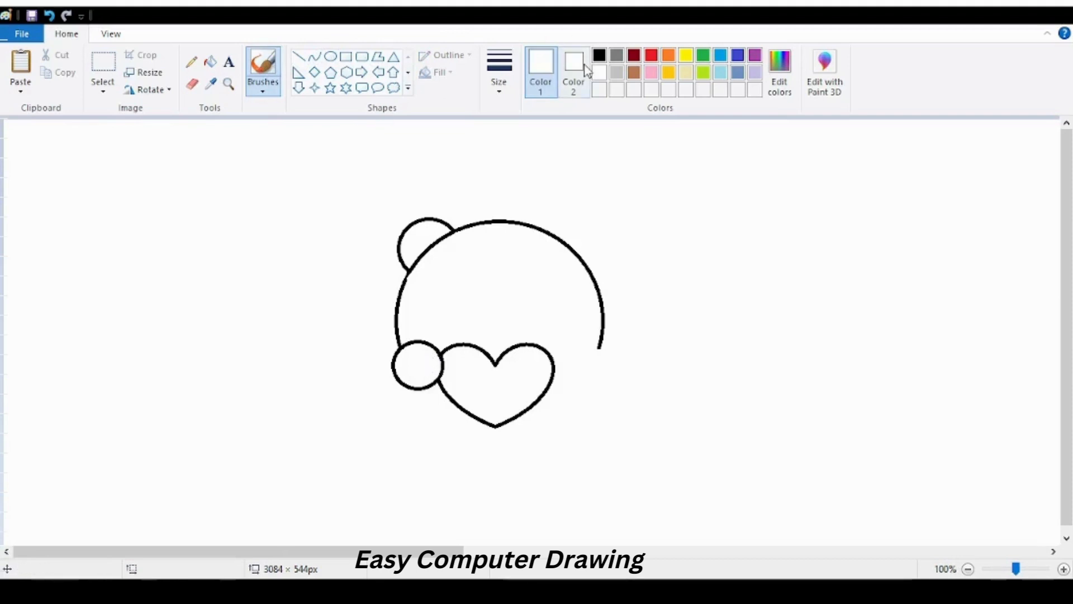
Draw a black oval about 64 × 56 px for the eye in the upper-left part of the head
{"action": "left_click", "coordinate": [331, 56]}
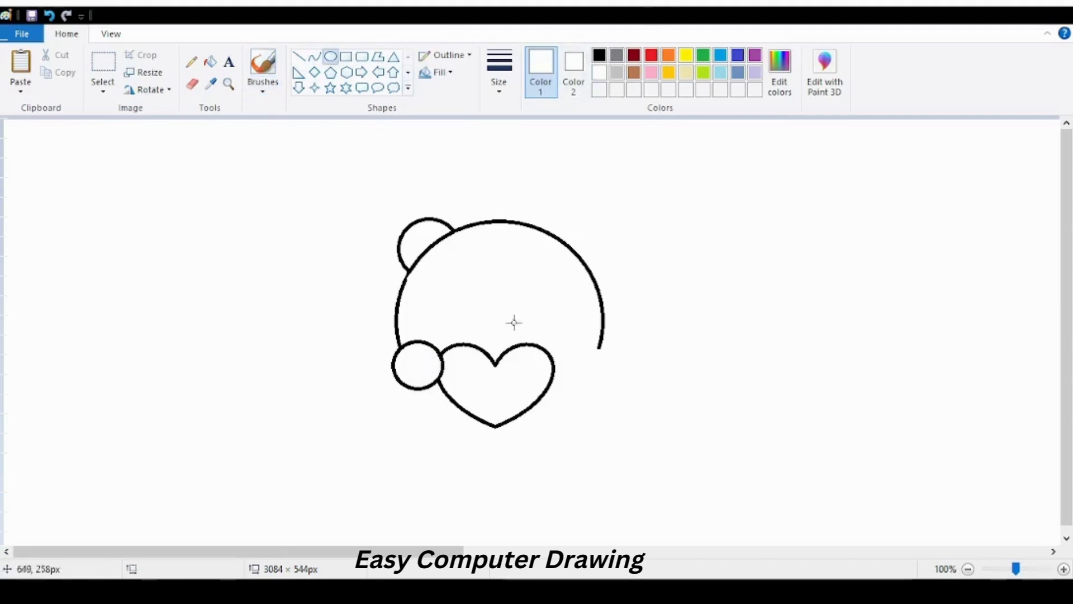
{"action": "left_click", "coordinate": [598, 55]}
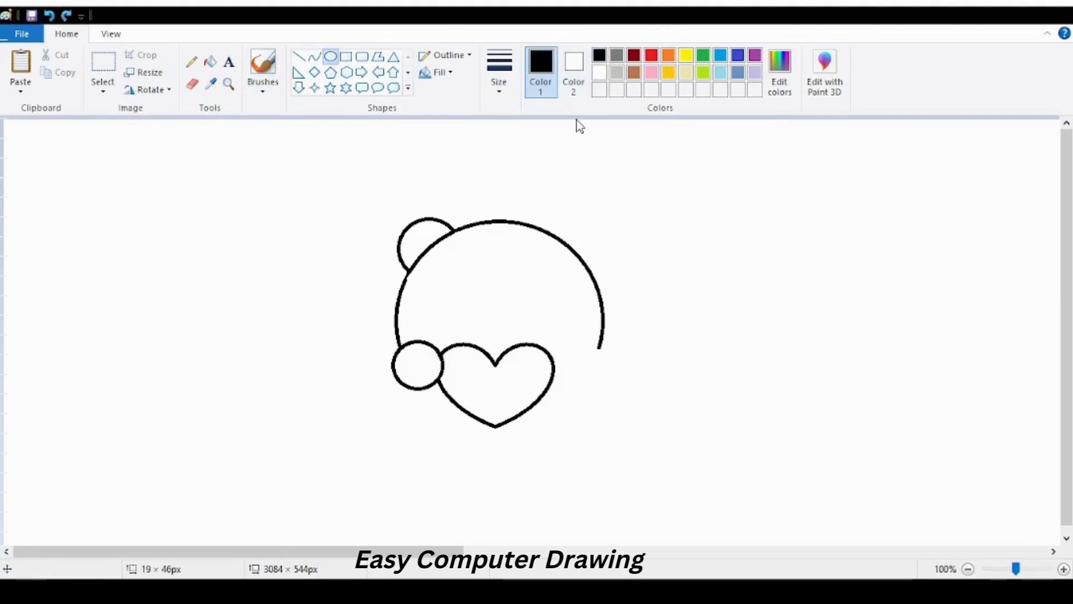
{"action": "left_click_drag", "start_coordinate": [444, 259], "coordinate": [494, 305]}
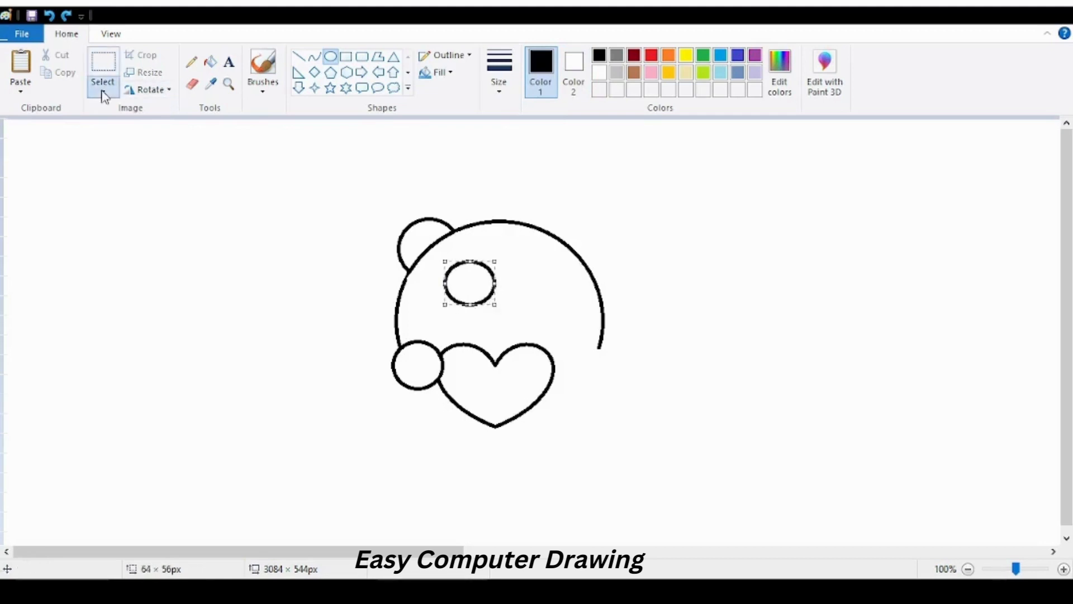
Cut away the lower part of the eye oval with a free-form selection, keeping only its upper arc
{"action": "mouse_move", "coordinate": [441, 278]}
{"action": "left_mouse_down"}
{"action": "mouse_move", "coordinate": [492, 294]}
{"action": "mouse_move", "coordinate": [455, 280]}
{"action": "mouse_move", "coordinate": [502, 286]}
{"action": "mouse_move", "coordinate": [475, 316]}
{"action": "mouse_move", "coordinate": [440, 308]}
{"action": "mouse_move", "coordinate": [439, 290]}
{"action": "left_mouse_up"}
{"action": "left_click", "coordinate": [69, 55]}
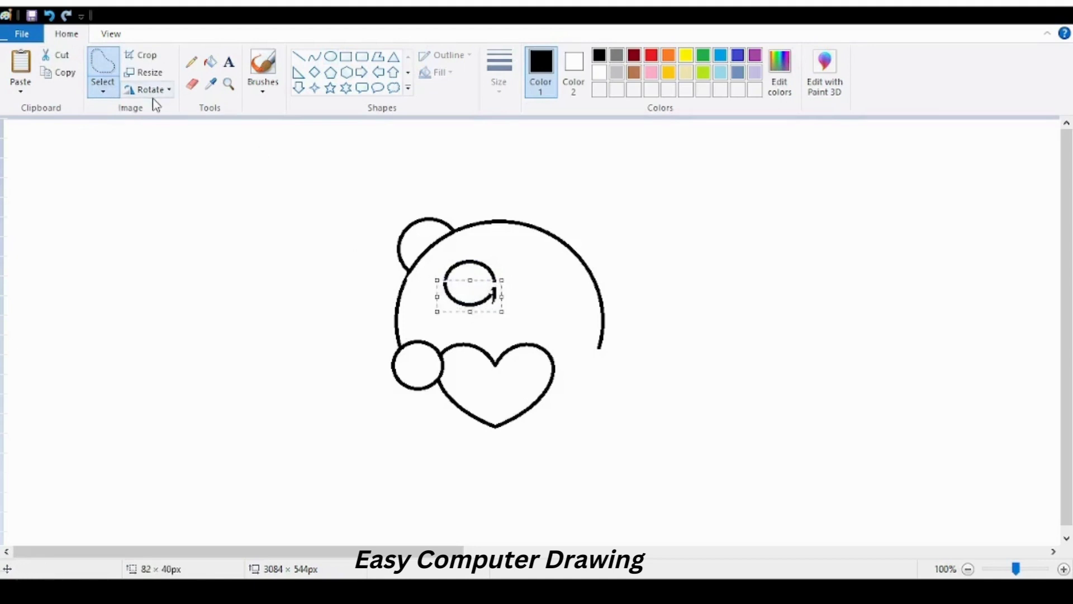
{"action": "left_click", "coordinate": [60, 55]}
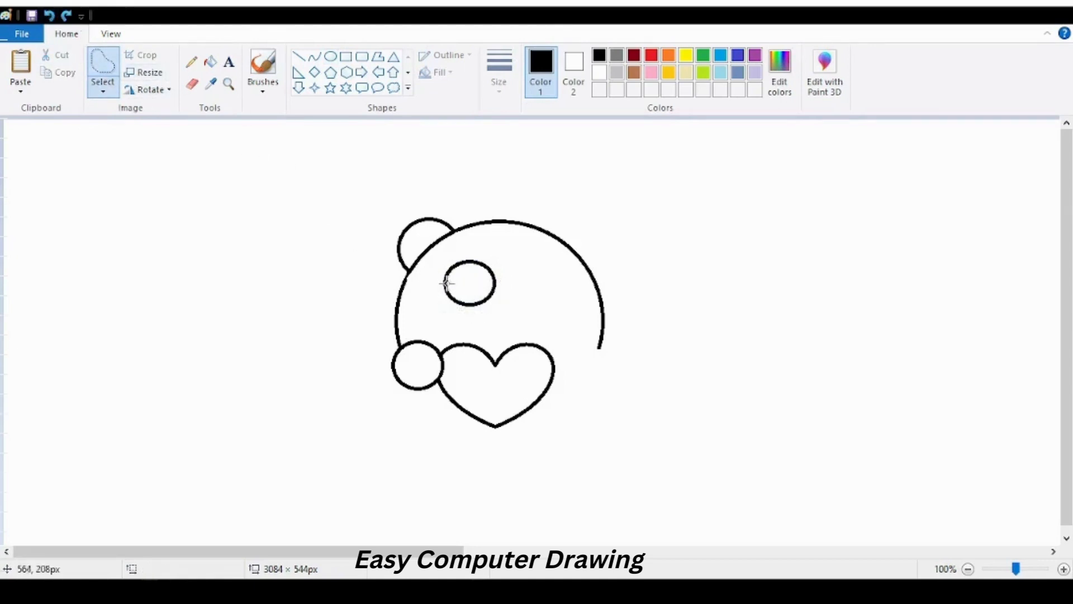
{"action": "mouse_move", "coordinate": [446, 283]}
{"action": "left_mouse_down"}
{"action": "mouse_move", "coordinate": [492, 288]}
{"action": "mouse_move", "coordinate": [483, 314]}
{"action": "mouse_move", "coordinate": [439, 307]}
{"action": "mouse_move", "coordinate": [447, 274]}
{"action": "left_mouse_up"}
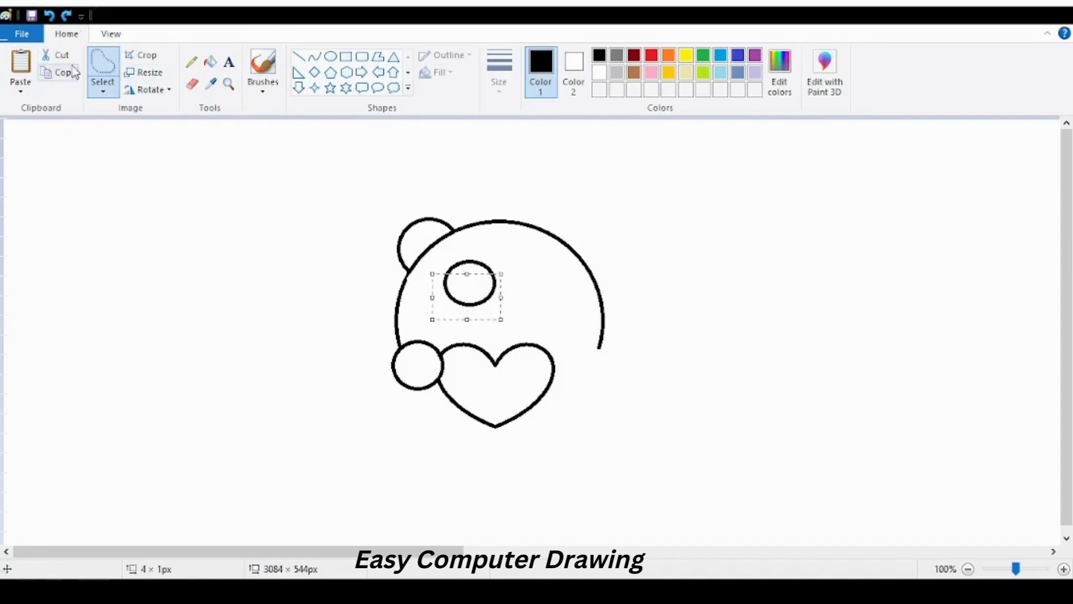
{"action": "left_click", "coordinate": [65, 56]}
{"action": "left_click", "coordinate": [315, 56]}
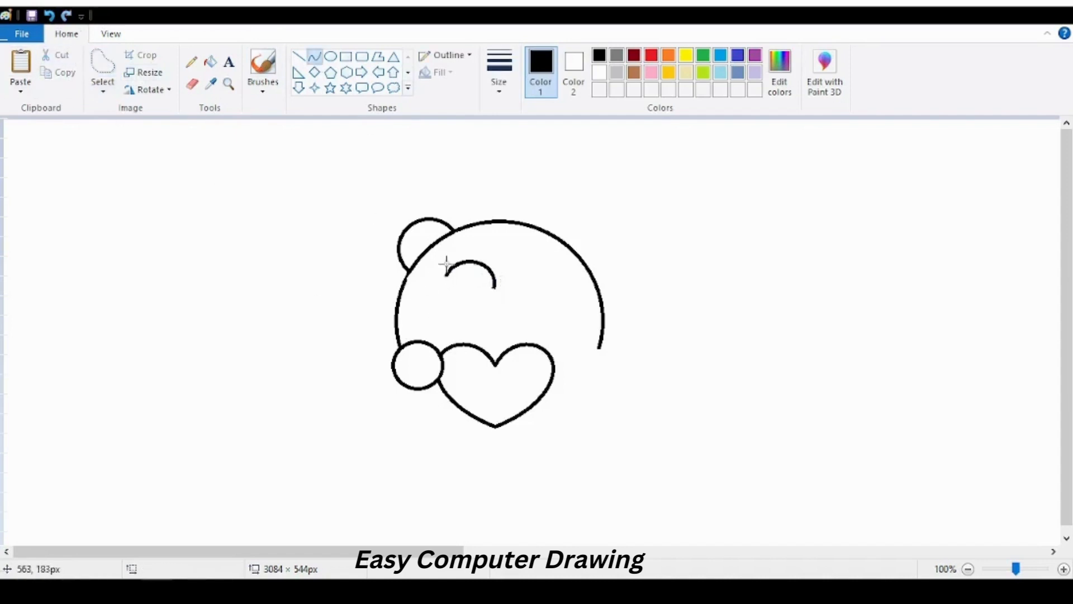
{"action": "mouse_move", "coordinate": [446, 279]}
{"action": "left_mouse_down"}
{"action": "mouse_move", "coordinate": [461, 320]}
{"action": "mouse_move", "coordinate": [438, 278]}
{"action": "left_mouse_up"}
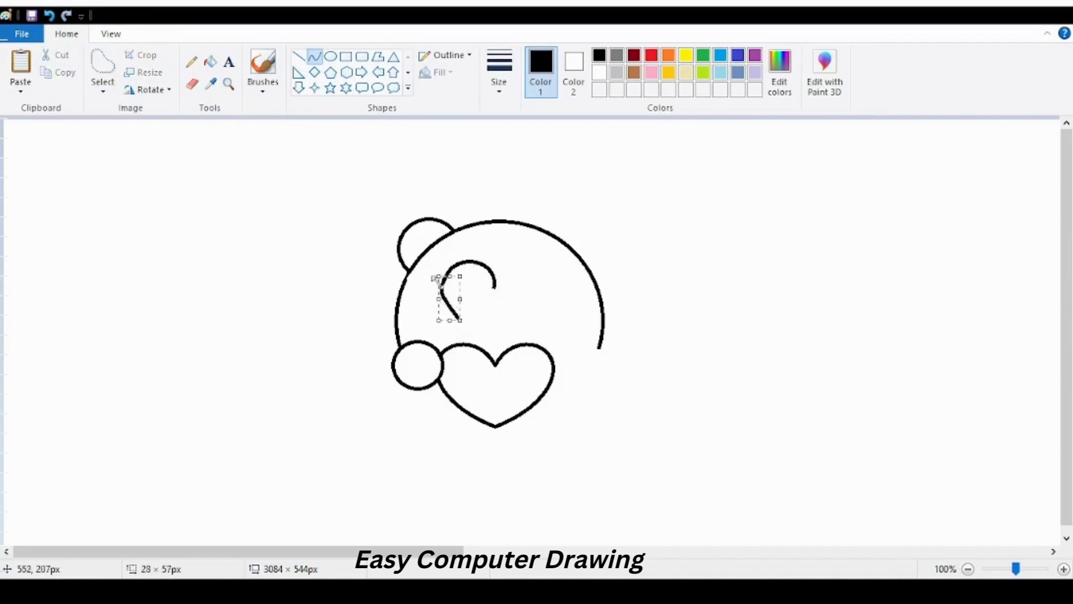
{"action": "left_click_drag", "start_coordinate": [439, 321], "coordinate": [438, 325]}
{"action": "key", "text": "ctrl+z"}
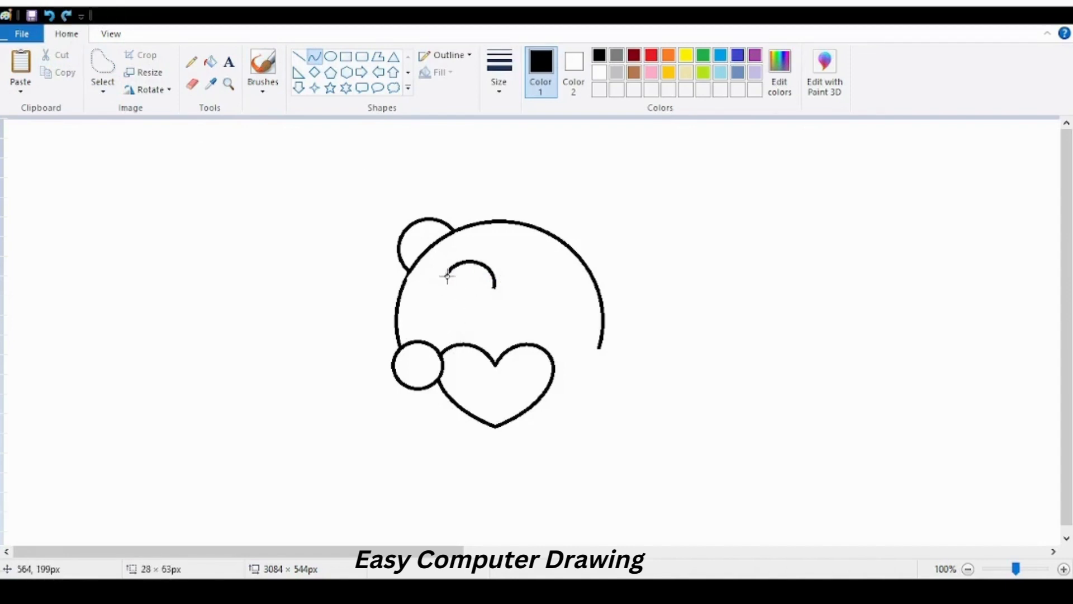
Close the eye outline below the arc with black curves and touch up its upper-right and upper-left edges
{"action": "mouse_move", "coordinate": [447, 276]}
{"action": "left_mouse_down"}
{"action": "mouse_move", "coordinate": [471, 321]}
{"action": "mouse_move", "coordinate": [455, 330]}
{"action": "mouse_move", "coordinate": [439, 302]}
{"action": "mouse_move", "coordinate": [440, 323]}
{"action": "mouse_move", "coordinate": [439, 298]}
{"action": "mouse_move", "coordinate": [438, 322]}
{"action": "mouse_move", "coordinate": [495, 288]}
{"action": "mouse_move", "coordinate": [469, 329]}
{"action": "left_mouse_up"}
{"action": "left_click", "coordinate": [309, 60]}
{"action": "left_click", "coordinate": [488, 305]}
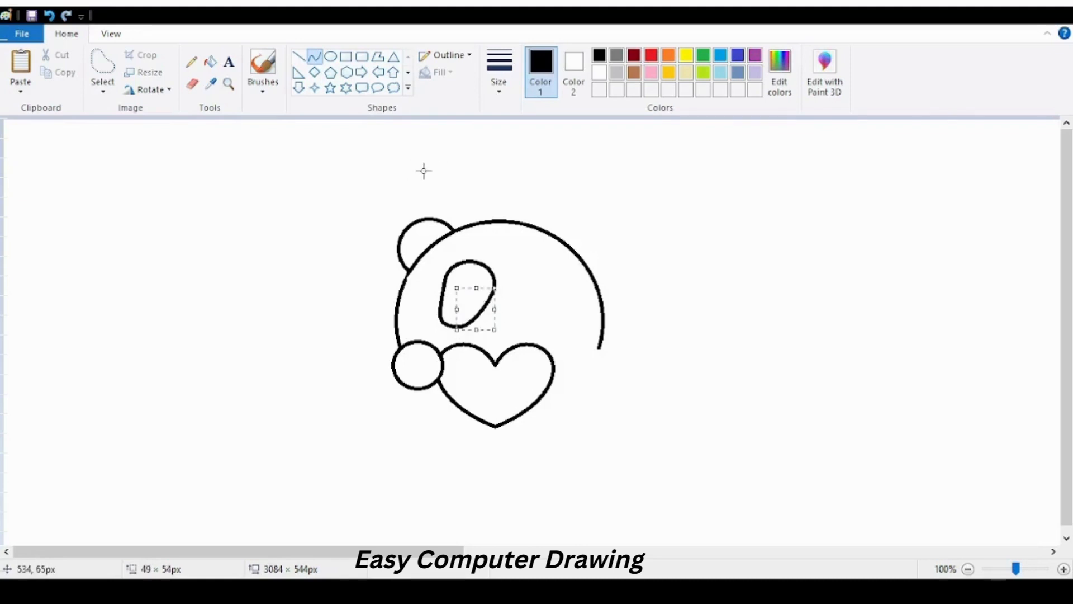
{"action": "left_click", "coordinate": [330, 56]}
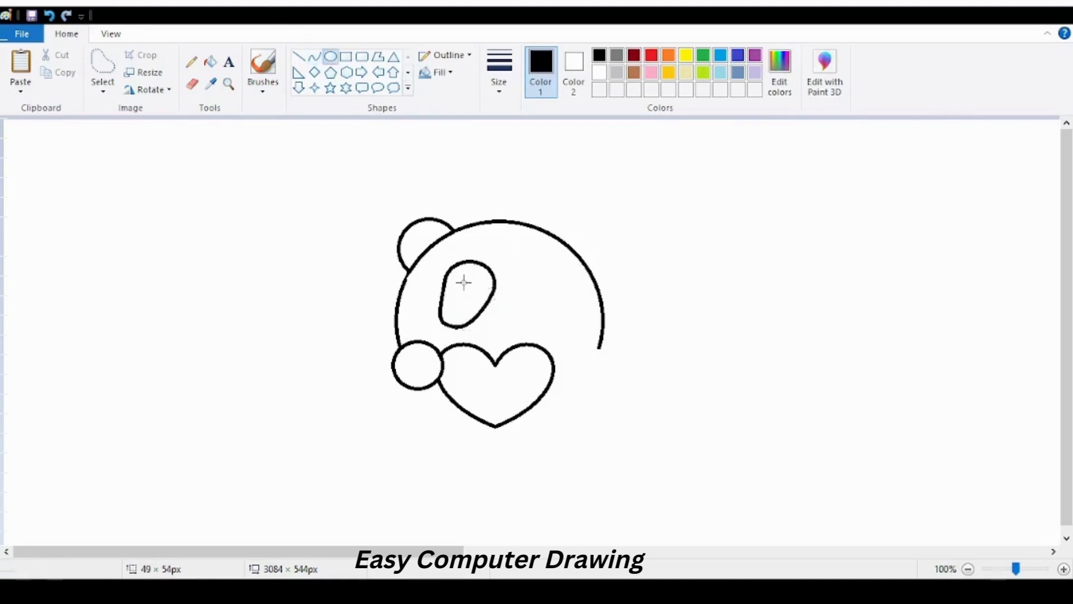
{"action": "left_click", "coordinate": [315, 56]}
{"action": "mouse_move", "coordinate": [490, 273]}
{"action": "left_mouse_down"}
{"action": "mouse_move", "coordinate": [493, 295]}
{"action": "mouse_move", "coordinate": [498, 276]}
{"action": "left_mouse_up"}
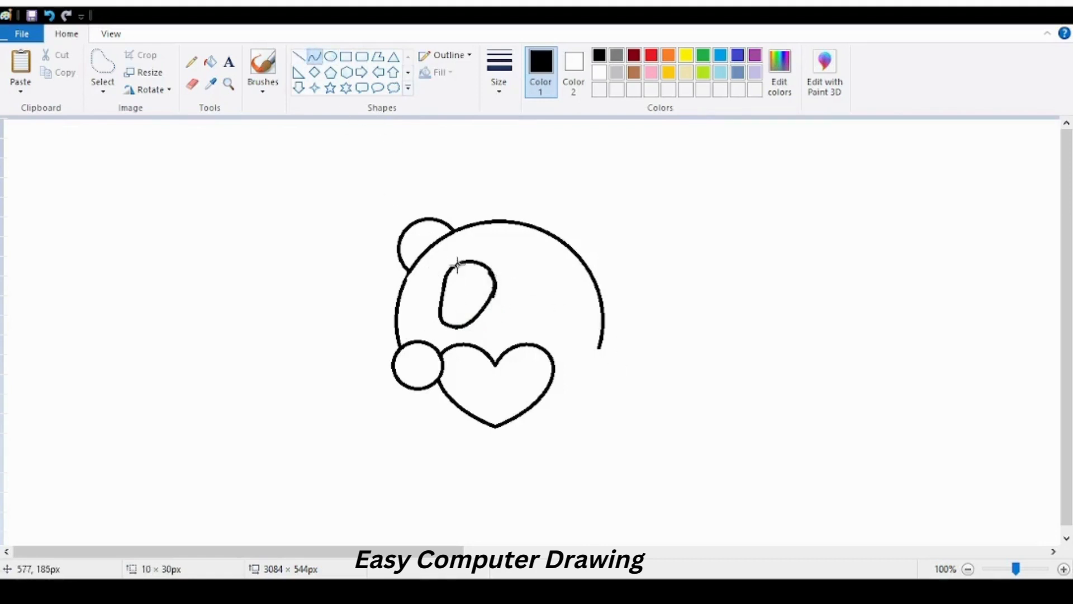
{"action": "mouse_move", "coordinate": [462, 264]}
{"action": "left_mouse_down"}
{"action": "mouse_move", "coordinate": [442, 287]}
{"action": "mouse_move", "coordinate": [487, 297]}
{"action": "mouse_move", "coordinate": [459, 286]}
{"action": "mouse_move", "coordinate": [473, 285]}
{"action": "mouse_move", "coordinate": [471, 319]}
{"action": "mouse_move", "coordinate": [462, 293]}
{"action": "left_mouse_up"}
Draw two highlight circles inside the eye, the lower one about 26 × 27 px, and fill the area around them black
{"action": "left_click", "coordinate": [330, 56]}
{"action": "left_click", "coordinate": [329, 57]}
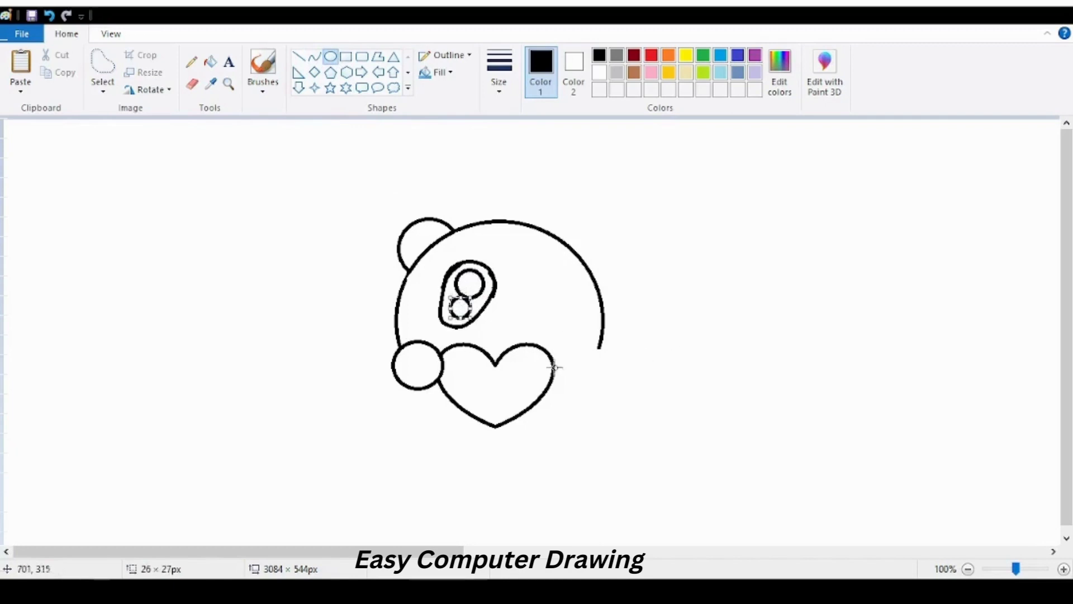
{"action": "left_click", "coordinate": [514, 199]}
{"action": "left_click", "coordinate": [210, 61]}
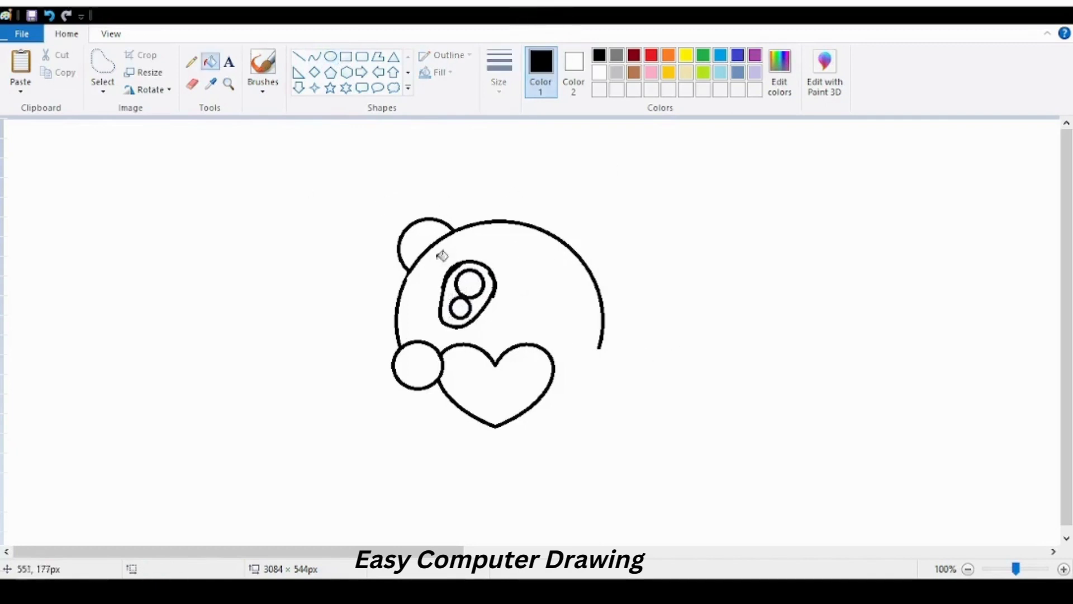
{"action": "left_click", "coordinate": [455, 282]}
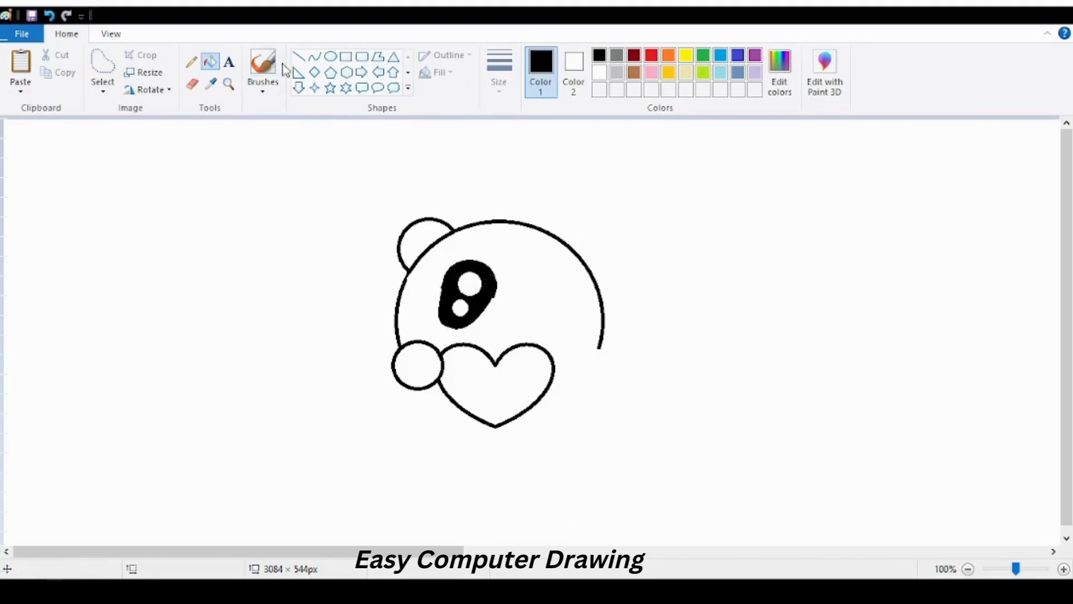
Select the eye freehand, move it slightly up and left, shrink its selection to about 108 × 107 px and copy it
{"action": "left_click", "coordinate": [103, 64]}
{"action": "mouse_move", "coordinate": [435, 264]}
{"action": "left_mouse_down"}
{"action": "mouse_move", "coordinate": [491, 252]}
{"action": "mouse_move", "coordinate": [510, 296]}
{"action": "mouse_move", "coordinate": [454, 336]}
{"action": "mouse_move", "coordinate": [429, 325]}
{"action": "mouse_move", "coordinate": [423, 287]}
{"action": "mouse_move", "coordinate": [435, 263]}
{"action": "left_mouse_up"}
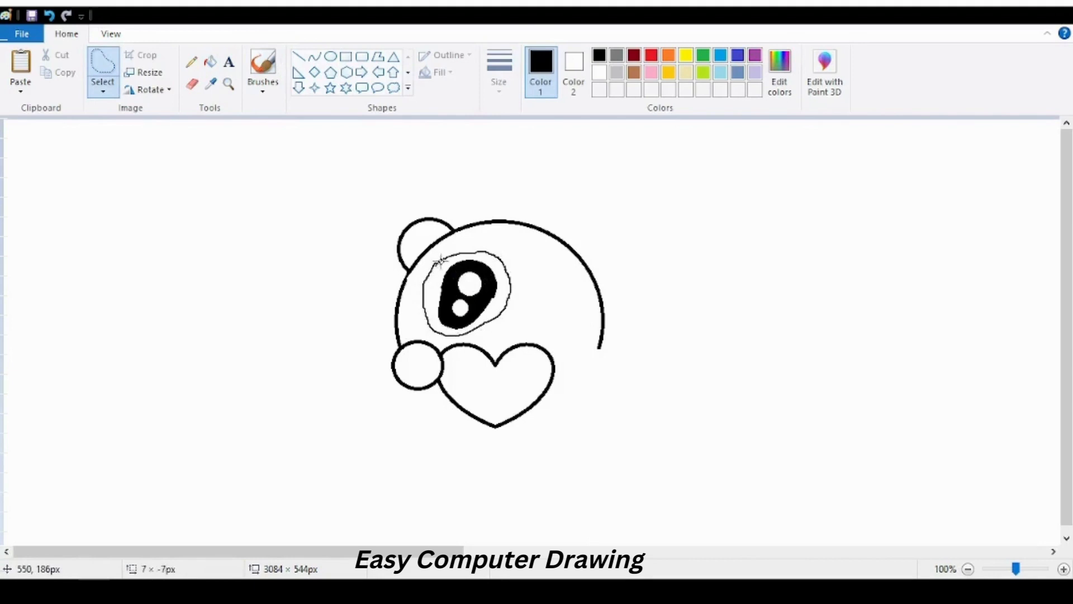
{"action": "left_click_drag", "start_coordinate": [487, 307], "coordinate": [477, 299]}
{"action": "left_click_drag", "start_coordinate": [415, 332], "coordinate": [419, 328]}
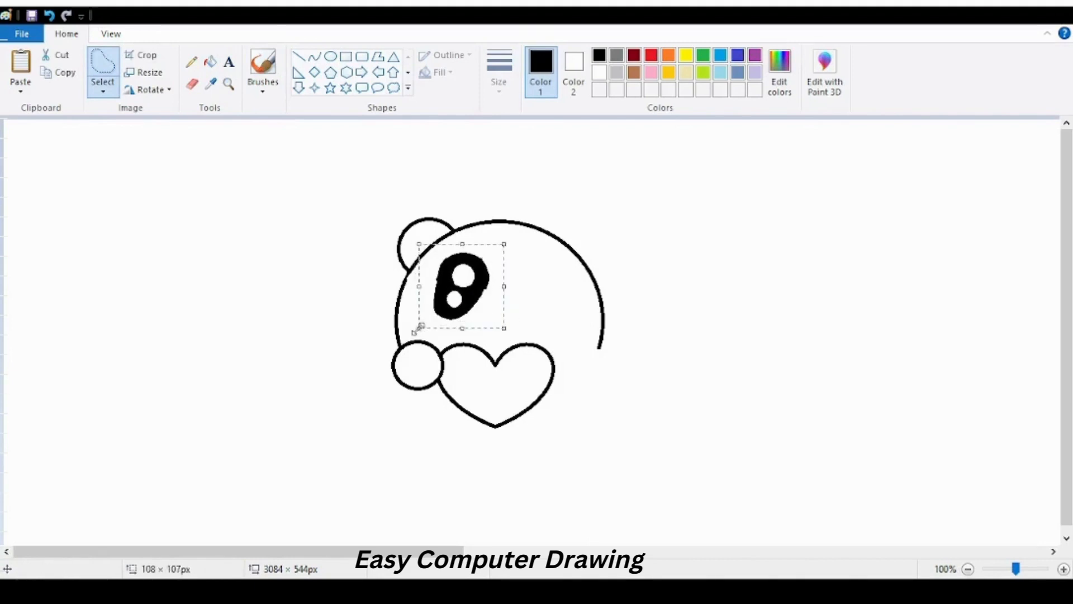
{"action": "left_click", "coordinate": [62, 74]}
{"action": "left_click", "coordinate": [394, 56]}
{"action": "mouse_move", "coordinate": [495, 293]}
{"action": "left_mouse_down"}
{"action": "mouse_move", "coordinate": [519, 318]}
{"action": "mouse_move", "coordinate": [498, 322]}
{"action": "mouse_move", "coordinate": [501, 271]}
{"action": "mouse_move", "coordinate": [530, 289]}
{"action": "left_mouse_up"}
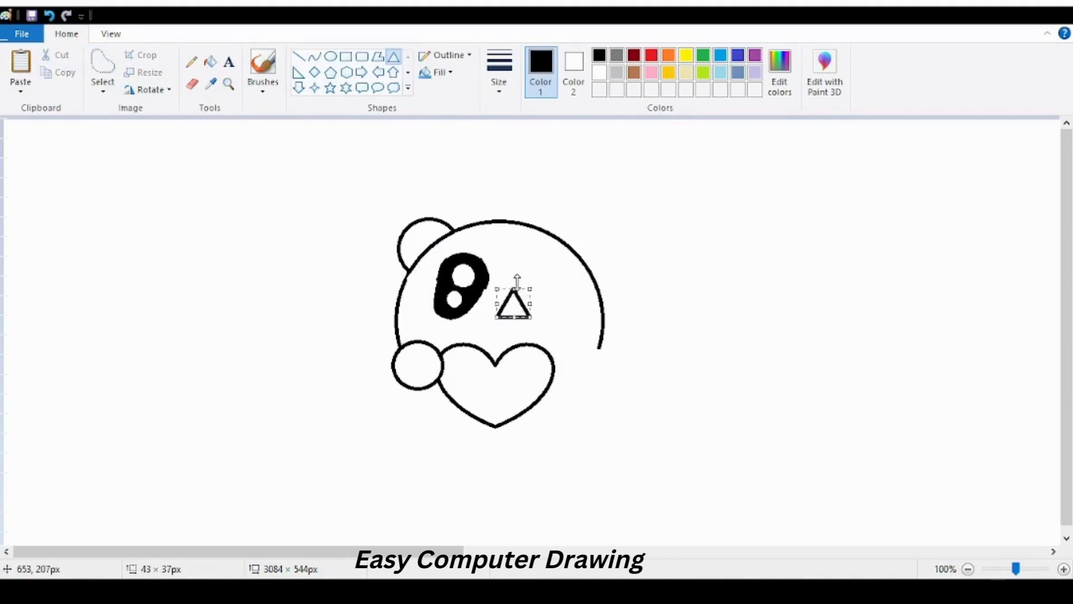
{"action": "key", "text": "ctrl+z"}
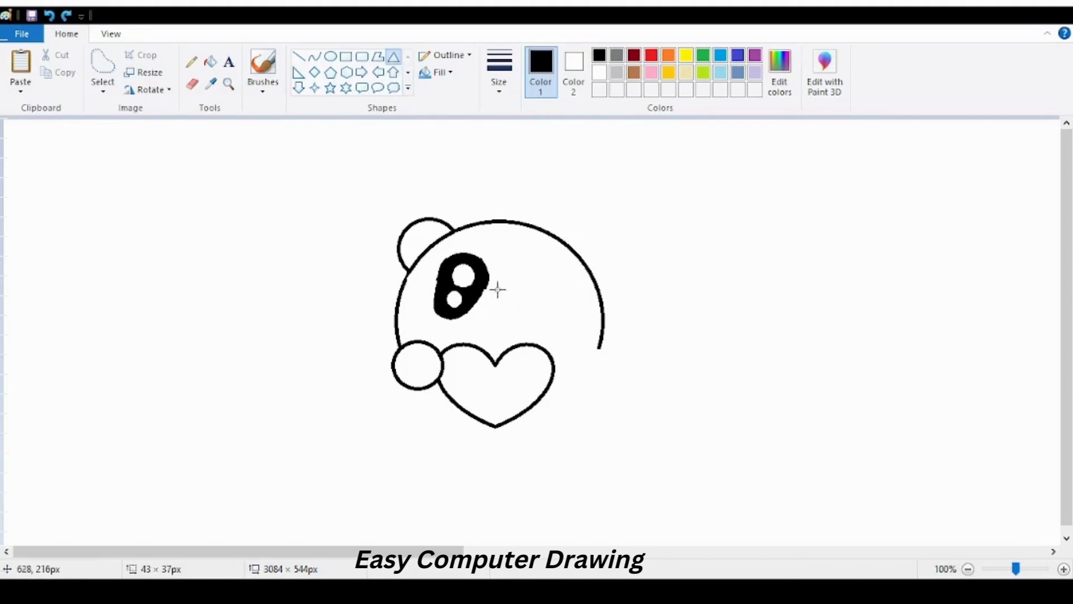
Draw a triangular nose about 27 × 34 px between the eye and the heart and turn it upside down
{"action": "left_click_drag", "start_coordinate": [487, 300], "coordinate": [510, 329]}
{"action": "left_click", "coordinate": [158, 93]}
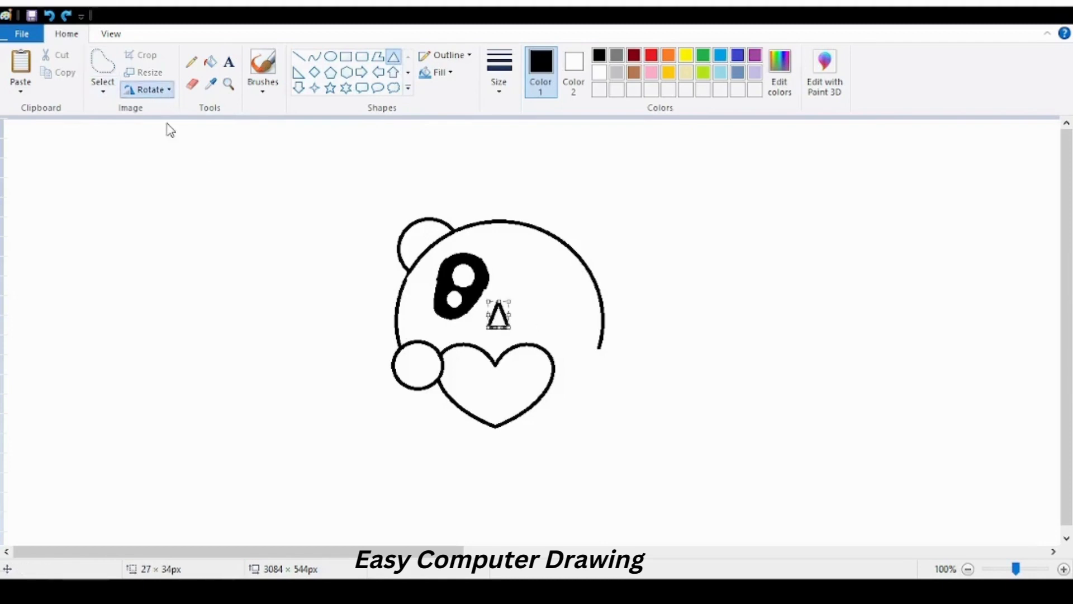
{"action": "left_click", "coordinate": [168, 127]}
{"action": "left_click", "coordinate": [154, 91]}
{"action": "left_click", "coordinate": [166, 145]}
{"action": "left_click", "coordinate": [161, 93]}
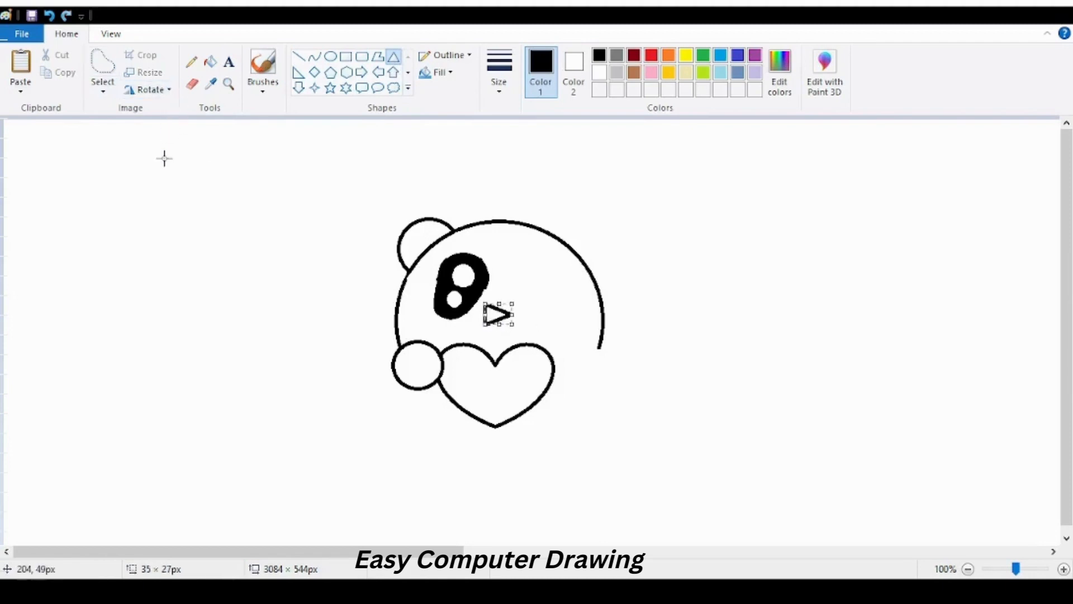
{"action": "left_click", "coordinate": [163, 182]}
{"action": "left_click", "coordinate": [163, 91]}
{"action": "left_click", "coordinate": [170, 116]}
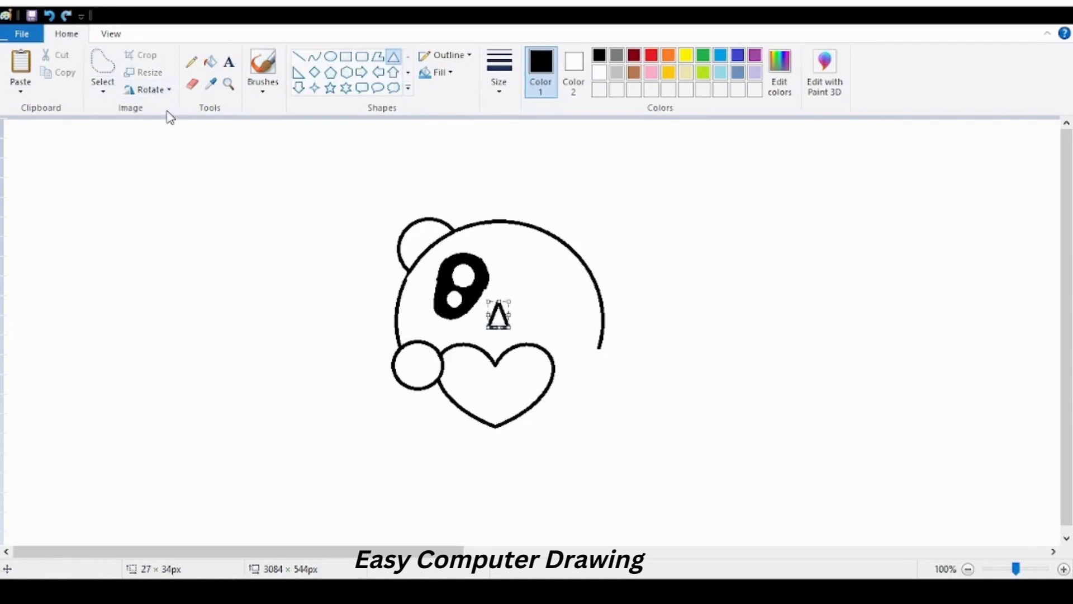
{"action": "left_click", "coordinate": [170, 90]}
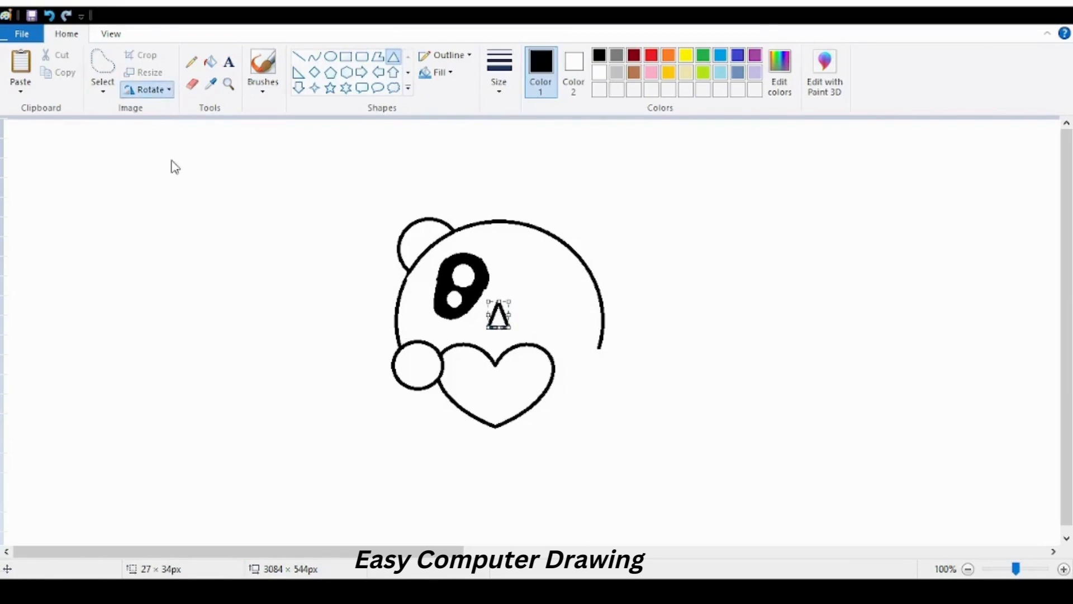
{"action": "left_click", "coordinate": [170, 165]}
{"action": "left_click", "coordinate": [574, 62]}
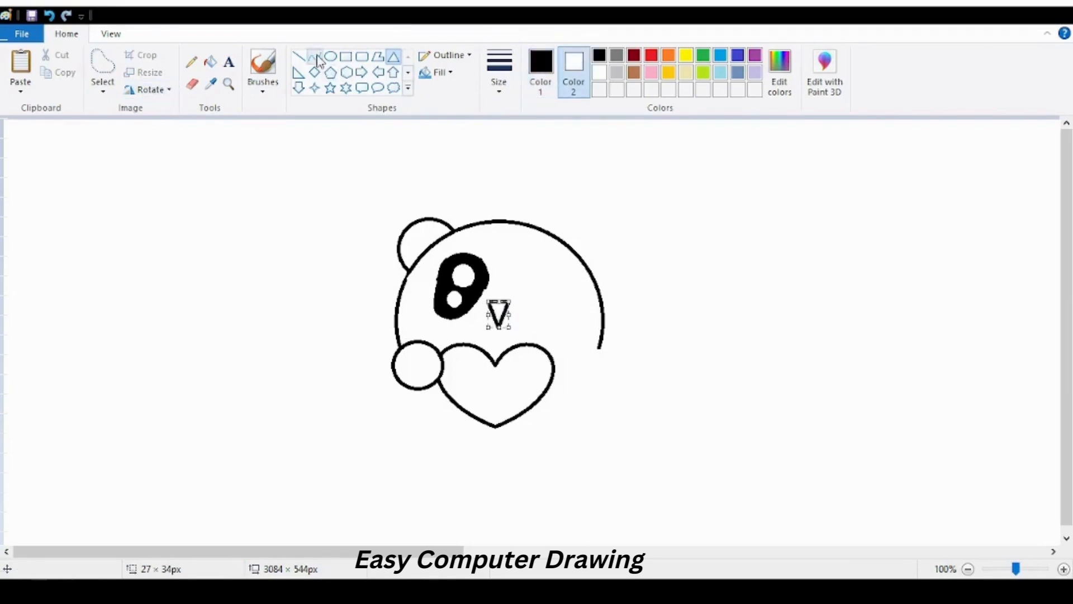
{"action": "left_click", "coordinate": [314, 56]}
{"action": "left_click", "coordinate": [299, 57]}
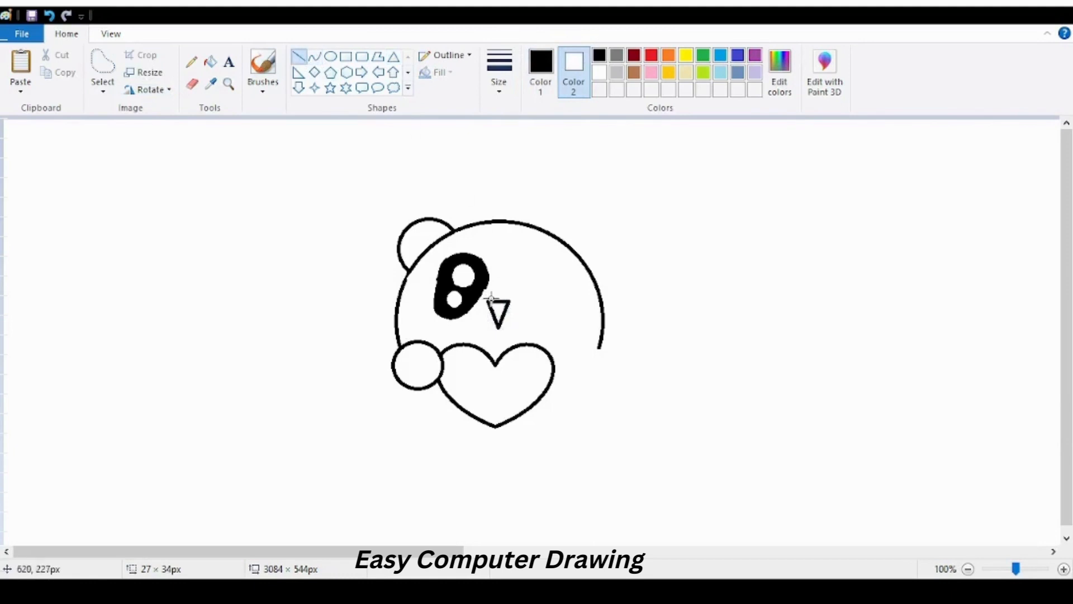
{"action": "left_click_drag", "start_coordinate": [492, 320], "coordinate": [505, 319]}
{"action": "left_click", "coordinate": [50, 15]}
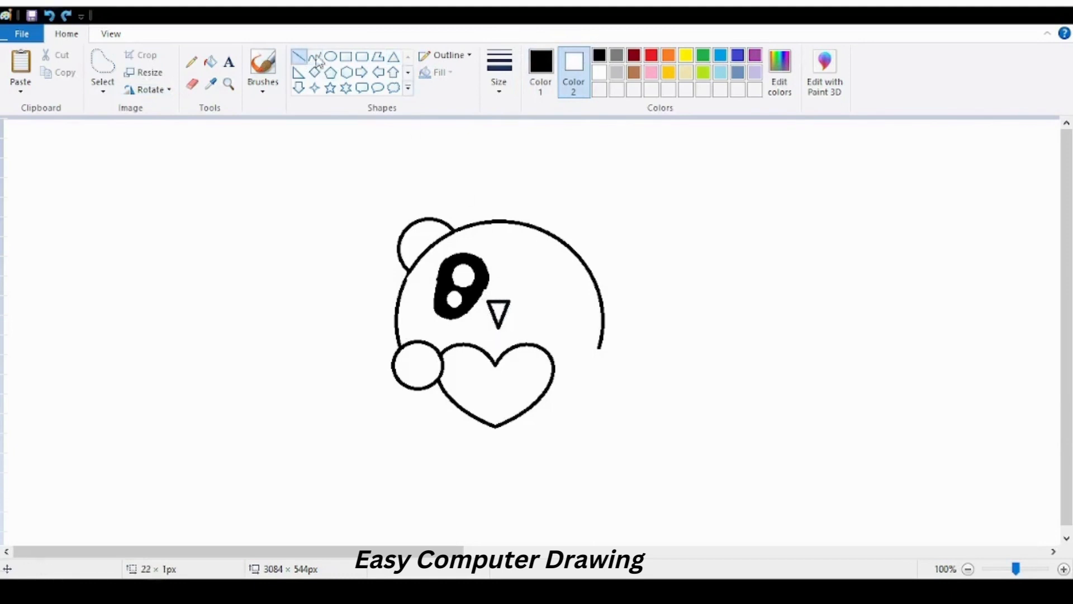
Try to cut off the triangular nose's lower tip and corners with white lines and the eraser
{"action": "left_click", "coordinate": [540, 73]}
{"action": "left_click", "coordinate": [597, 73]}
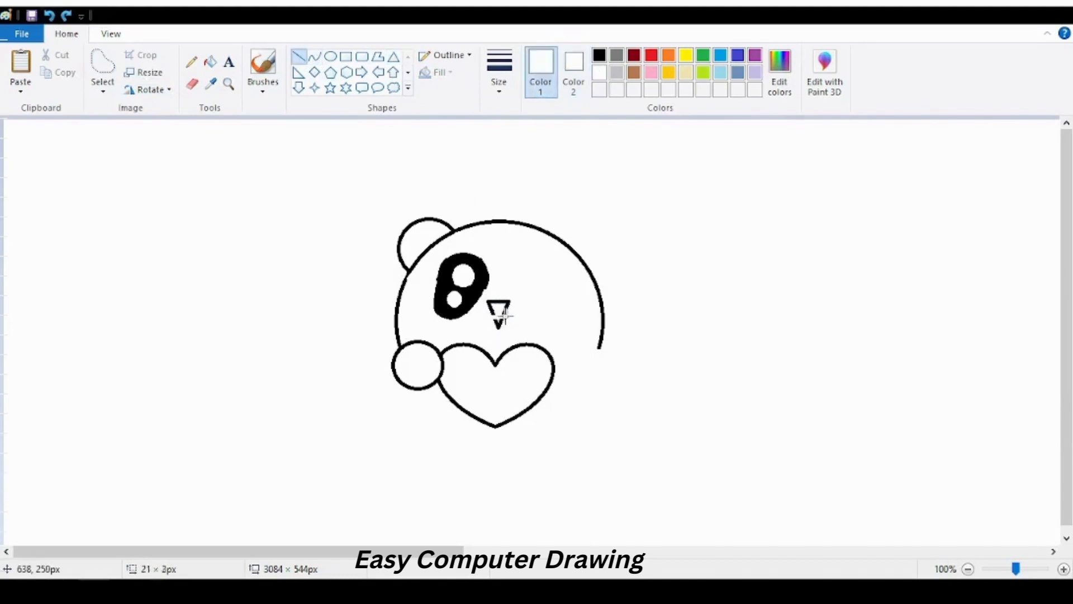
{"action": "left_click", "coordinate": [192, 84]}
{"action": "left_click", "coordinate": [301, 59]}
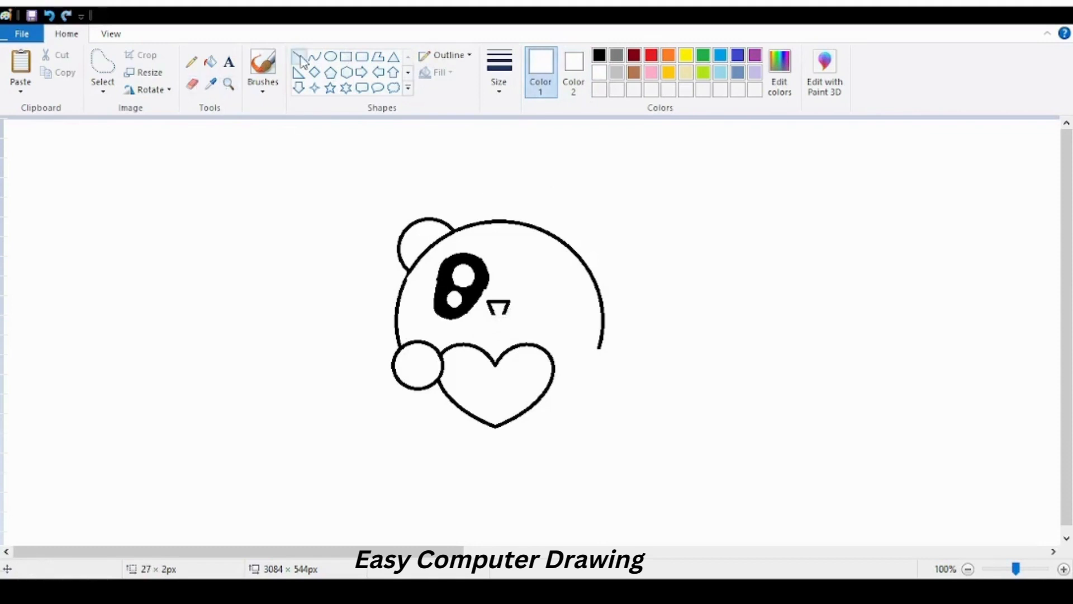
{"action": "left_click", "coordinate": [192, 84]}
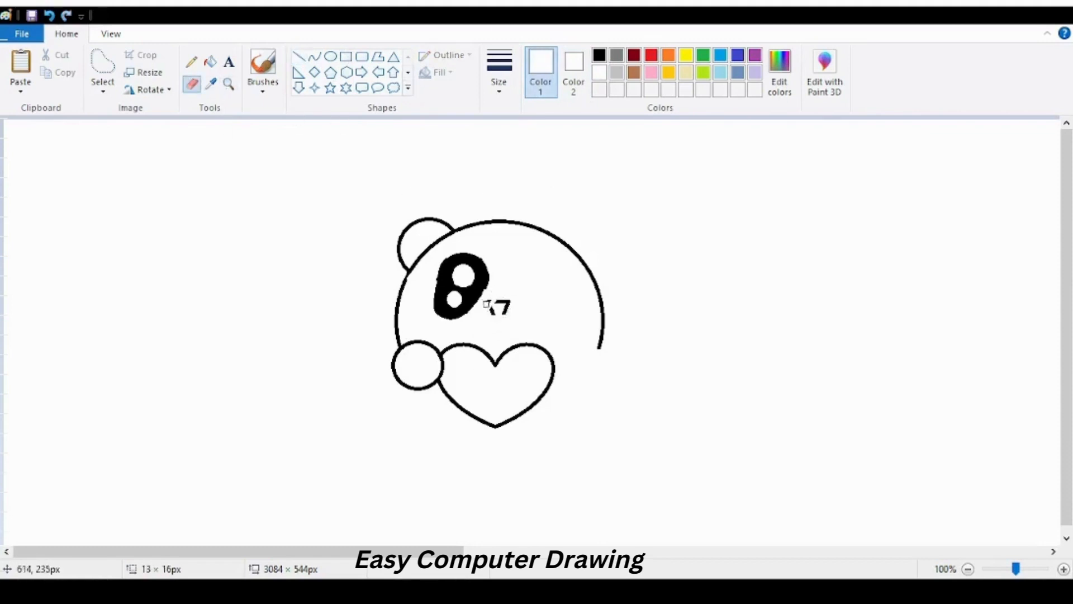
{"action": "left_click", "coordinate": [490, 304]}
{"action": "left_click", "coordinate": [299, 56]}
{"action": "left_click_drag", "start_coordinate": [504, 300], "coordinate": [513, 317]}
{"action": "left_click", "coordinate": [192, 84]}
Try rounding the nose with short black curves, and undo the edits back to the plain triangle
{"action": "left_click", "coordinate": [315, 56]}
{"action": "left_click", "coordinate": [599, 54]}
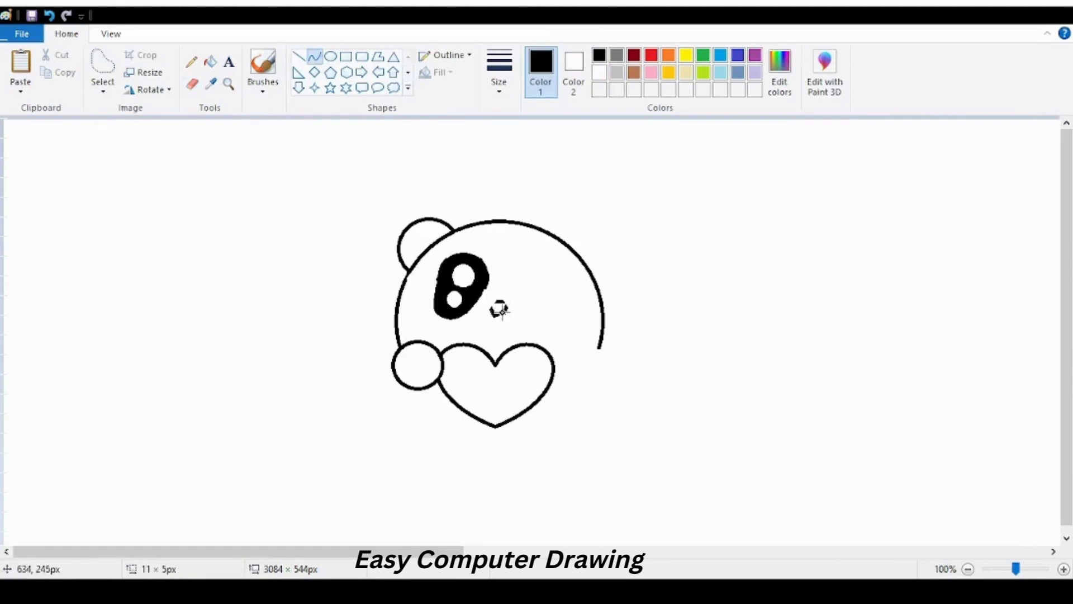
{"action": "left_click", "coordinate": [50, 16]}
{"action": "left_click_drag", "start_coordinate": [494, 315], "coordinate": [497, 324]}
{"action": "left_click", "coordinate": [50, 15]}
Draw a short black mouth curve running left from the nose's tip, and undo the matching curve tried on its right
{"action": "mouse_move", "coordinate": [476, 329]}
{"action": "left_mouse_down"}
{"action": "mouse_move", "coordinate": [497, 327]}
{"action": "mouse_move", "coordinate": [483, 333]}
{"action": "left_mouse_up"}
{"action": "left_click", "coordinate": [487, 336]}
{"action": "left_click", "coordinate": [695, 182]}
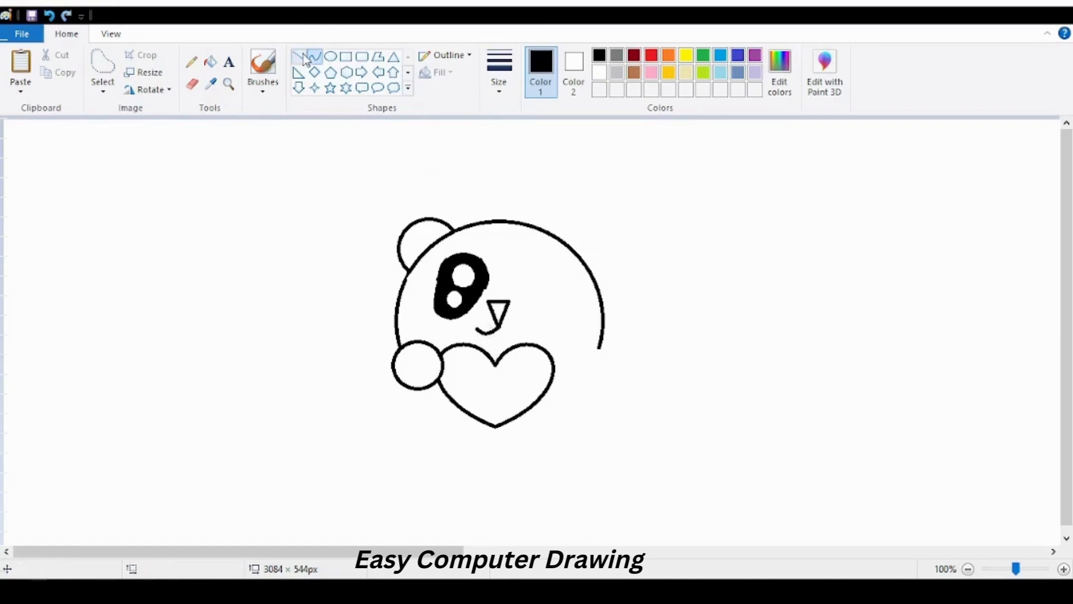
{"action": "mouse_move", "coordinate": [498, 327]}
{"action": "left_mouse_down"}
{"action": "mouse_move", "coordinate": [524, 325]}
{"action": "mouse_move", "coordinate": [513, 336]}
{"action": "left_mouse_up"}
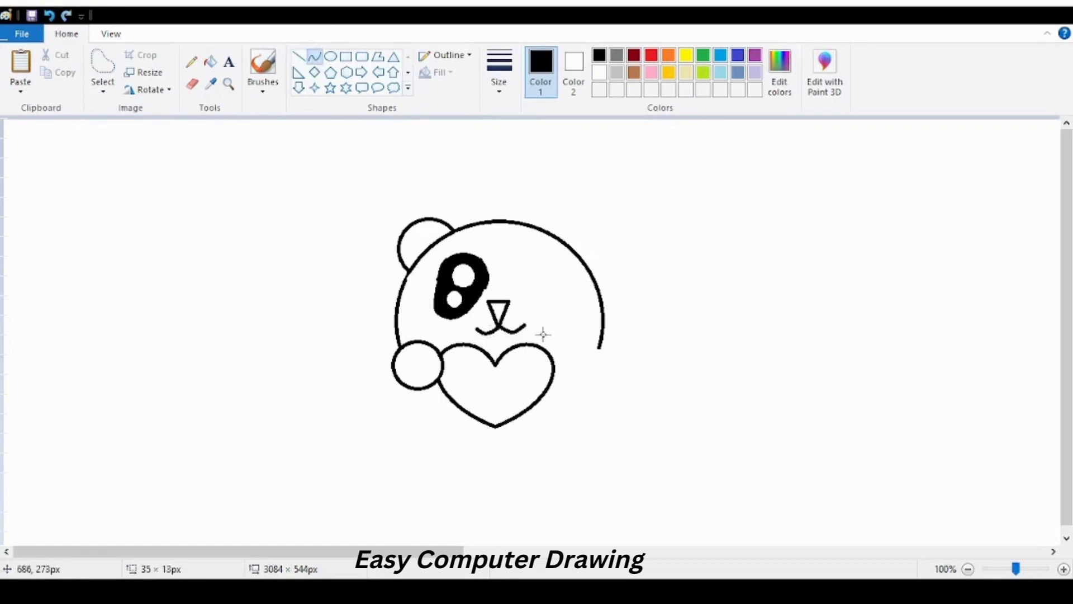
{"action": "left_click", "coordinate": [49, 15]}
Select the eye freehand, move it slightly left and down, and resize its selection to about 111 × 104 px
{"action": "left_click", "coordinate": [103, 63]}
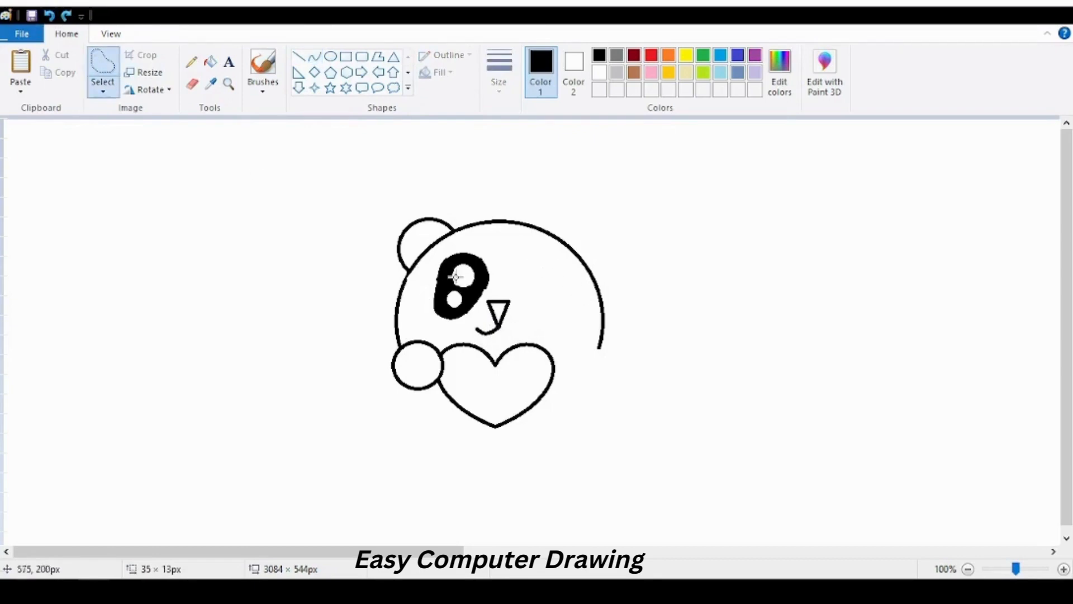
{"action": "mouse_move", "coordinate": [428, 270]}
{"action": "left_mouse_down"}
{"action": "mouse_move", "coordinate": [452, 249]}
{"action": "mouse_move", "coordinate": [488, 248]}
{"action": "mouse_move", "coordinate": [499, 277]}
{"action": "left_mouse_up"}
{"action": "mouse_move", "coordinate": [476, 310]}
{"action": "left_mouse_down"}
{"action": "mouse_move", "coordinate": [453, 323]}
{"action": "mouse_move", "coordinate": [418, 304]}
{"action": "mouse_move", "coordinate": [426, 267]}
{"action": "mouse_move", "coordinate": [447, 299]}
{"action": "left_mouse_up"}
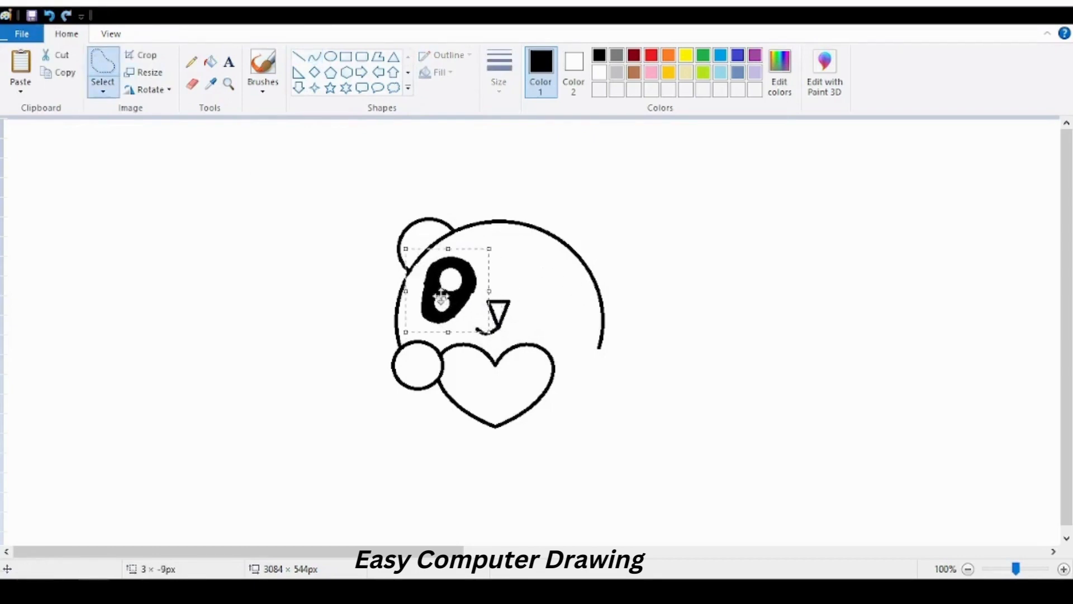
{"action": "left_click_drag", "start_coordinate": [492, 249], "coordinate": [494, 249]}
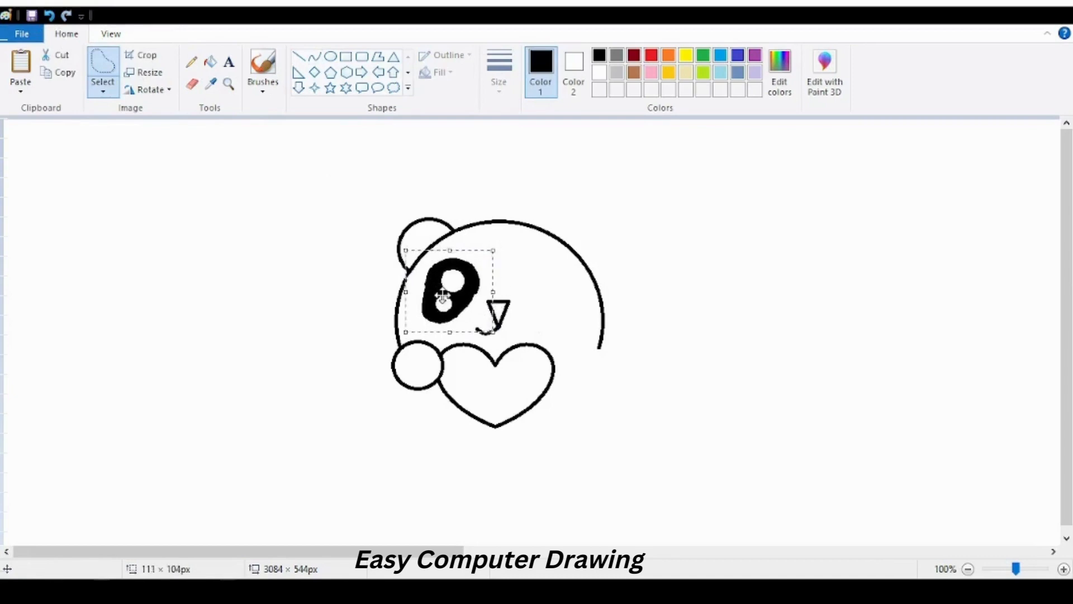
Copy the left half of the character with a rectangular selection and paste the copy
{"action": "left_click", "coordinate": [111, 95]}
{"action": "left_click", "coordinate": [139, 125]}
{"action": "left_click_drag", "start_coordinate": [345, 185], "coordinate": [498, 449]}
{"action": "left_click", "coordinate": [58, 72]}
{"action": "left_click", "coordinate": [21, 65]}
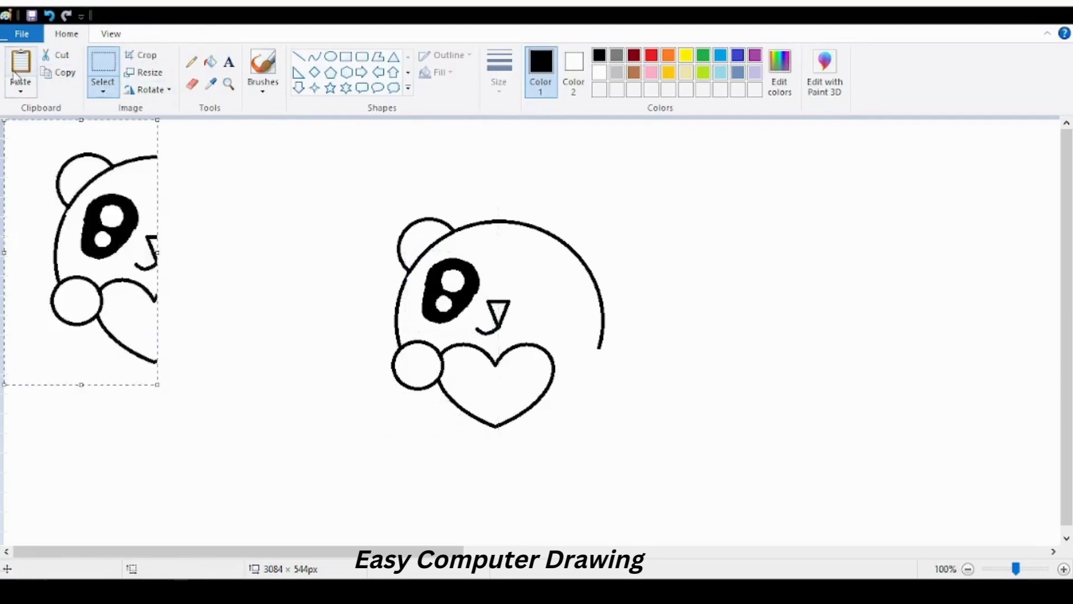
Move the pasted half to the right side, flip it horizontally and align it with the original at the centre line
{"action": "left_click_drag", "start_coordinate": [95, 247], "coordinate": [575, 335]}
{"action": "left_click", "coordinate": [150, 89]}
{"action": "left_click", "coordinate": [162, 173]}
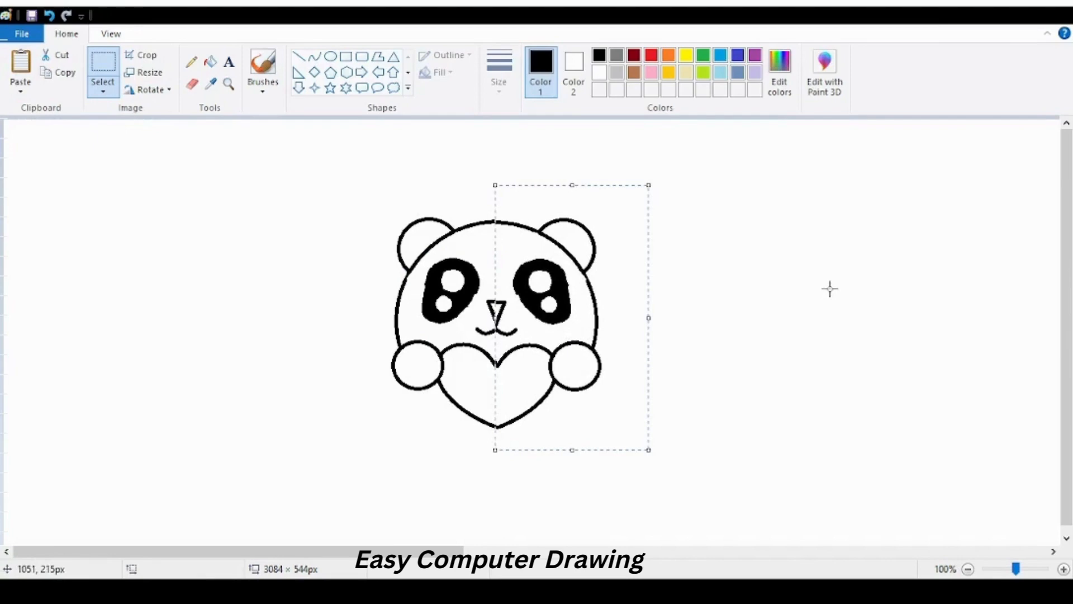
{"action": "left_click_drag", "start_coordinate": [558, 330], "coordinate": [553, 319]}
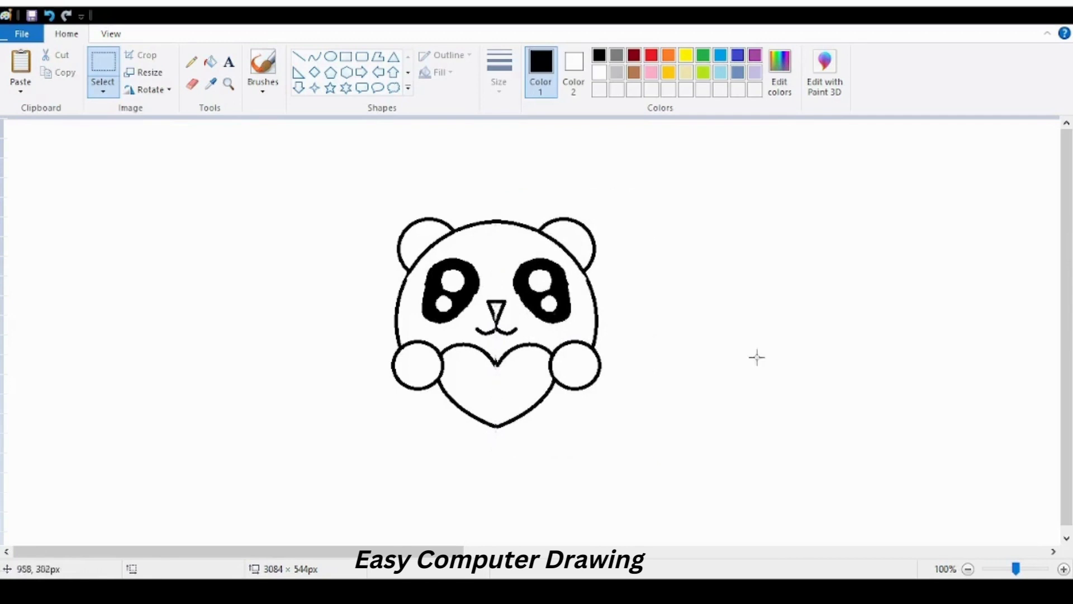
Try a black curve about 73 × 95 px across the upper-left edge of the head, and undo it
{"action": "left_click", "coordinate": [192, 83]}
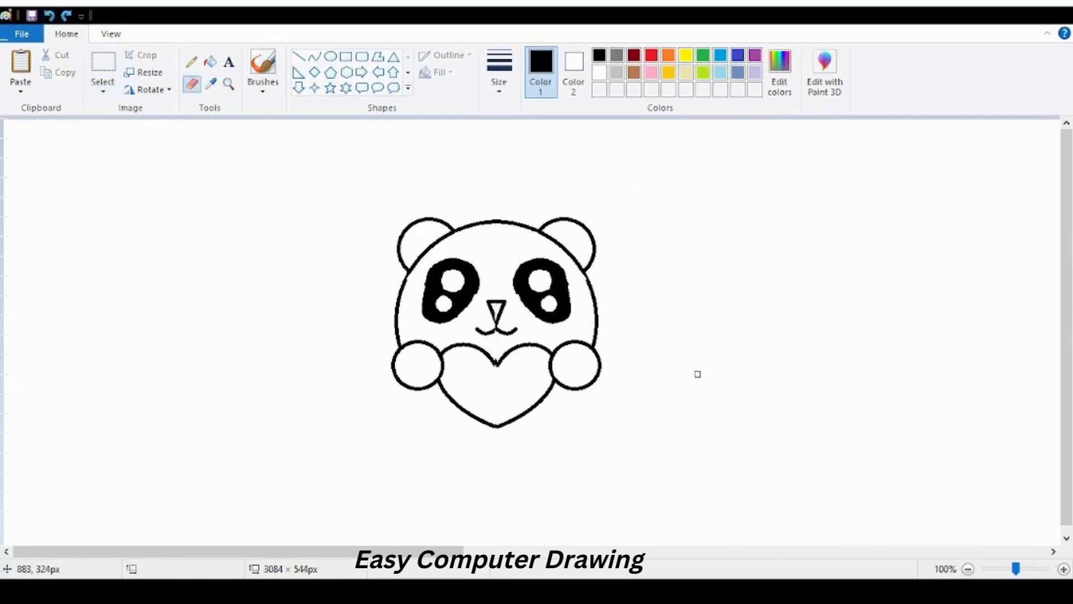
{"action": "left_click", "coordinate": [315, 56]}
{"action": "left_click_drag", "start_coordinate": [452, 234], "coordinate": [396, 304]}
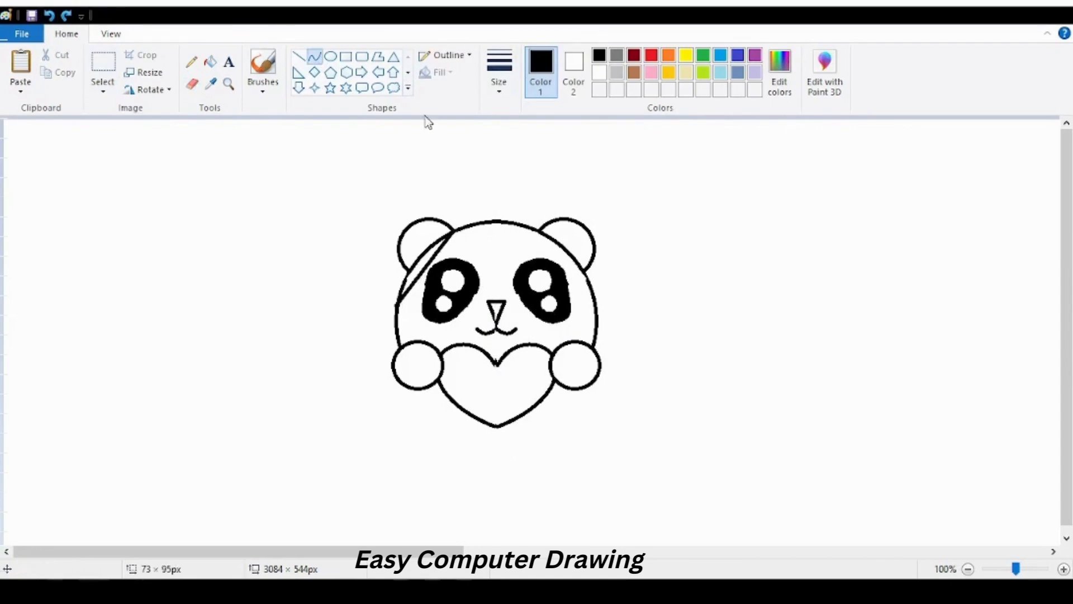
{"action": "left_click", "coordinate": [49, 16]}
Draw a curve about 75 × 102 px in a custom grey across the head's upper-left edge and fill the enclosed strip grey
{"action": "left_click", "coordinate": [783, 90]}
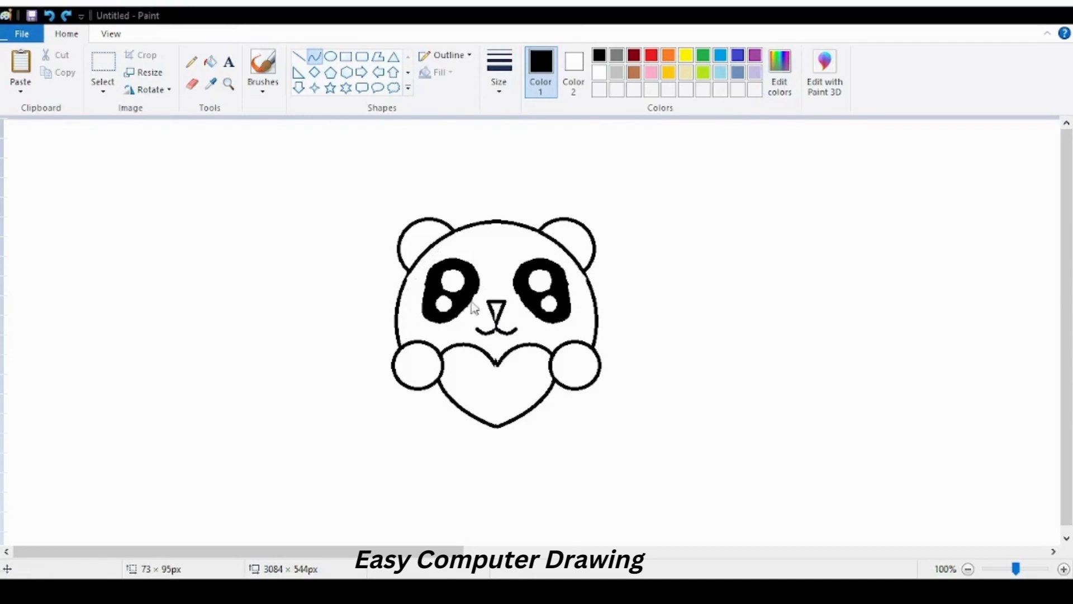
{"action": "left_click", "coordinate": [386, 407]}
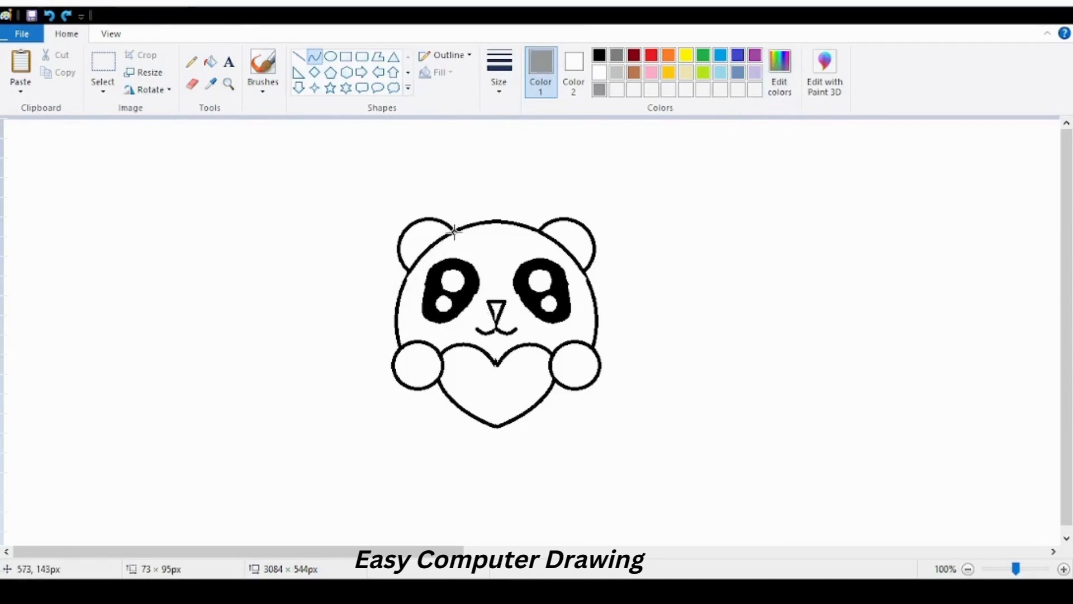
{"action": "left_click_drag", "start_coordinate": [454, 231], "coordinate": [395, 311]}
{"action": "left_click_drag", "start_coordinate": [430, 270], "coordinate": [420, 268]}
{"action": "left_click", "coordinate": [210, 61]}
{"action": "left_click", "coordinate": [422, 267]}
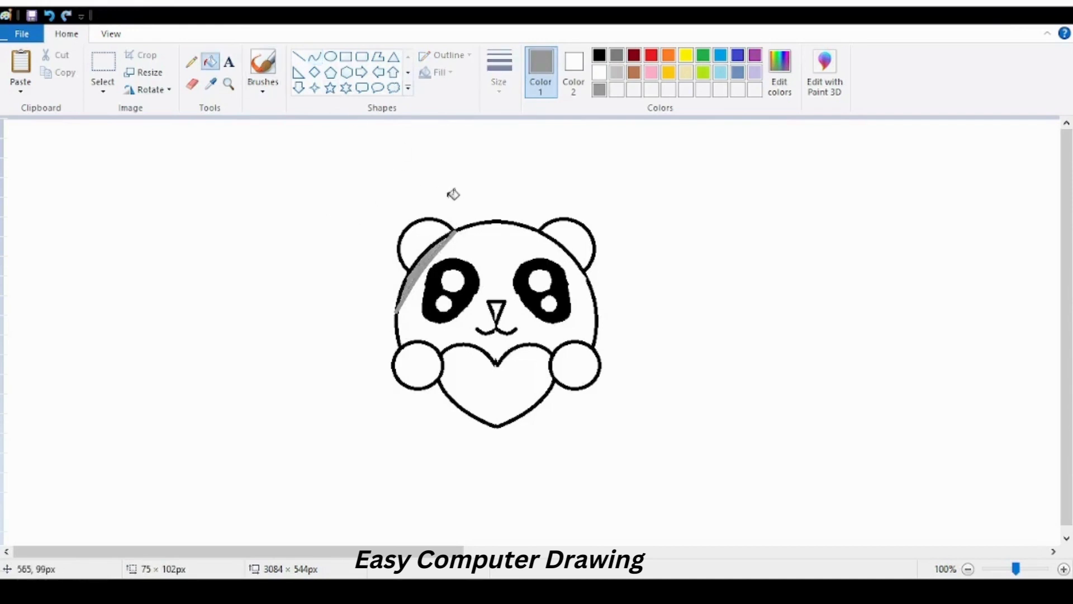
Fill the face around the eyes with light grey and refill it with a lighter custom grey
{"action": "left_click", "coordinate": [616, 72]}
{"action": "left_click", "coordinate": [490, 250]}
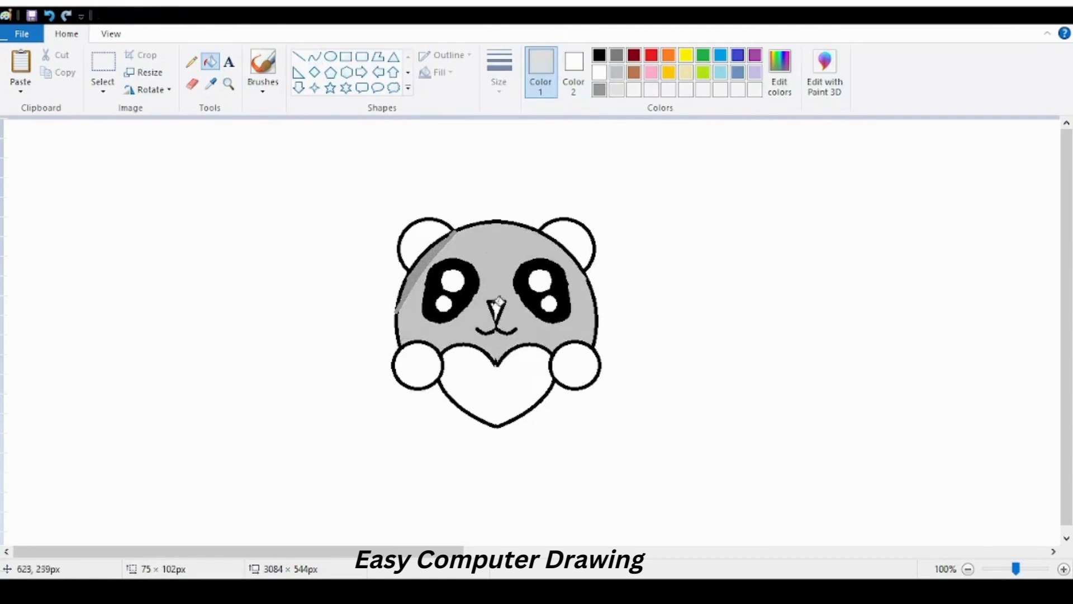
{"action": "left_click", "coordinate": [498, 246]}
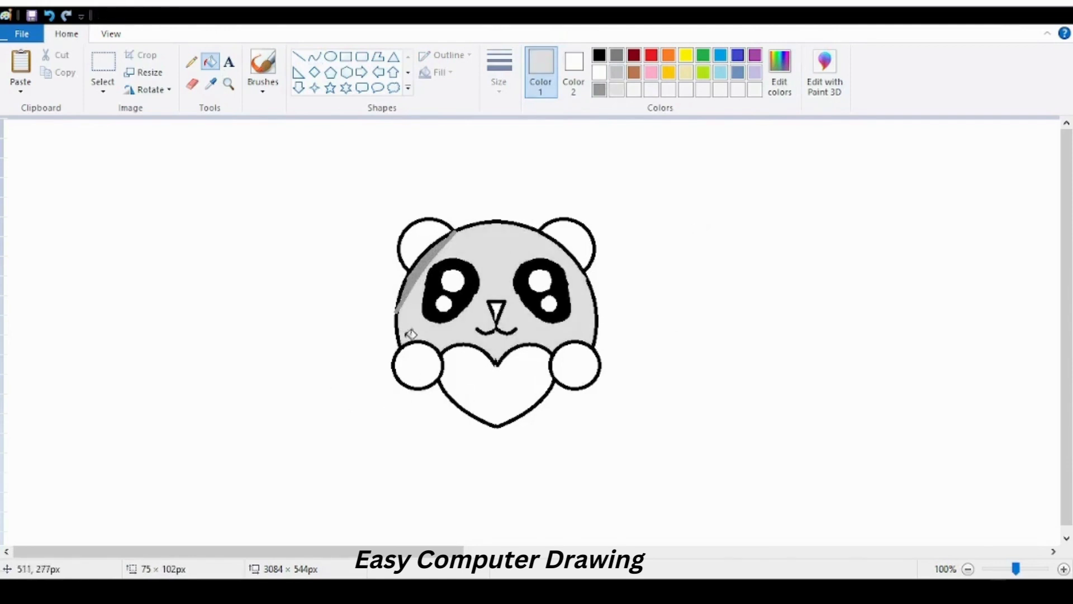
Draw a light grey circle about 41 × 41 px inside the left paw, replacing a first 30 × 30 px attempt
{"action": "left_click", "coordinate": [330, 57]}
{"action": "left_click_drag", "start_coordinate": [410, 355], "coordinate": [437, 381]}
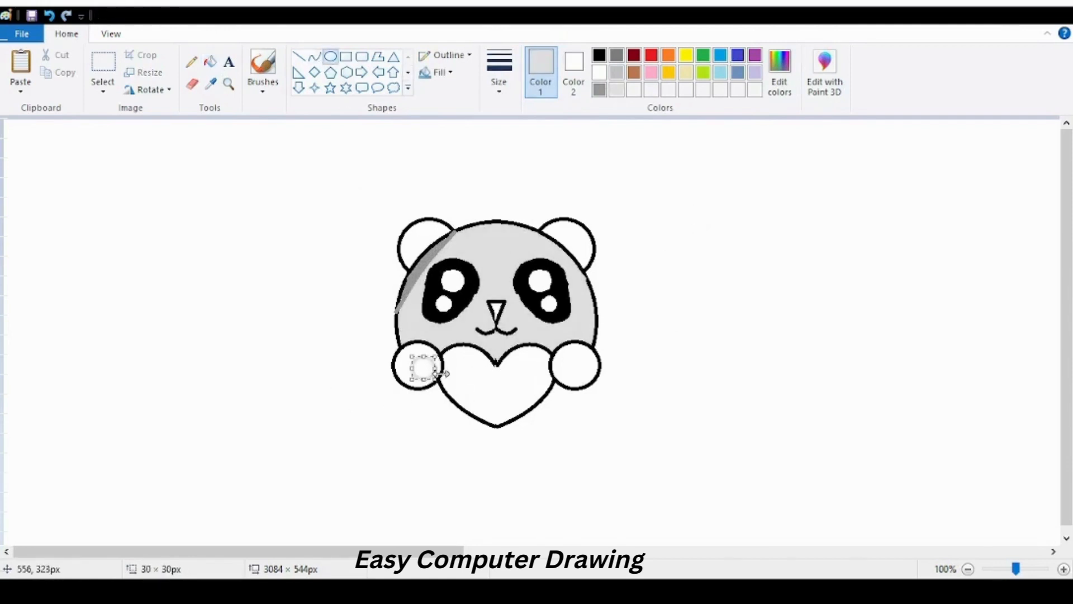
{"action": "left_click", "coordinate": [50, 16]}
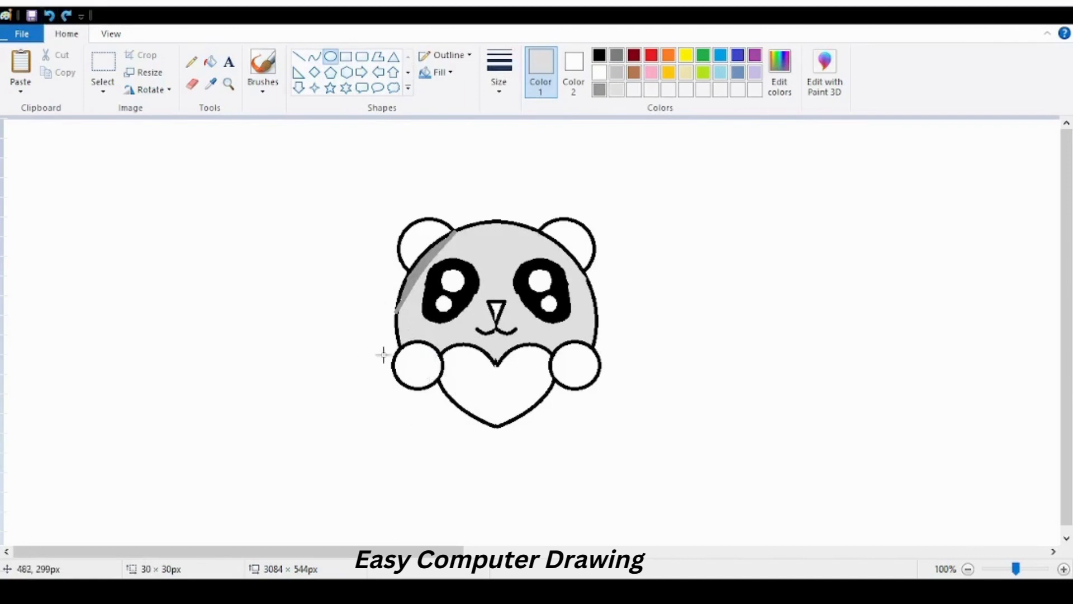
{"action": "mouse_move", "coordinate": [410, 352]}
{"action": "left_mouse_down"}
{"action": "mouse_move", "coordinate": [443, 385]}
{"action": "mouse_move", "coordinate": [422, 369]}
{"action": "left_mouse_up"}
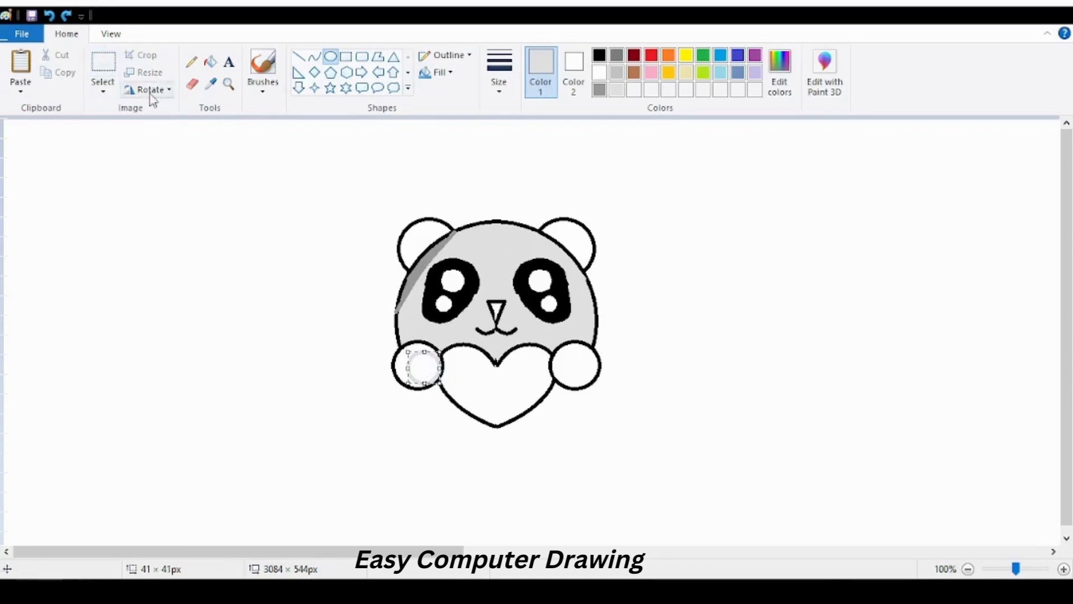
{"action": "left_click", "coordinate": [107, 73]}
Try a circle about 36 × 40 px inside the right paw in light grey and black, and undo it
{"action": "mouse_move", "coordinate": [561, 349]}
{"action": "left_mouse_down"}
{"action": "mouse_move", "coordinate": [587, 384]}
{"action": "mouse_move", "coordinate": [565, 365]}
{"action": "left_mouse_up"}
{"action": "left_click", "coordinate": [51, 16]}
{"action": "left_click", "coordinate": [330, 56]}
{"action": "key", "text": "ctrl+y"}
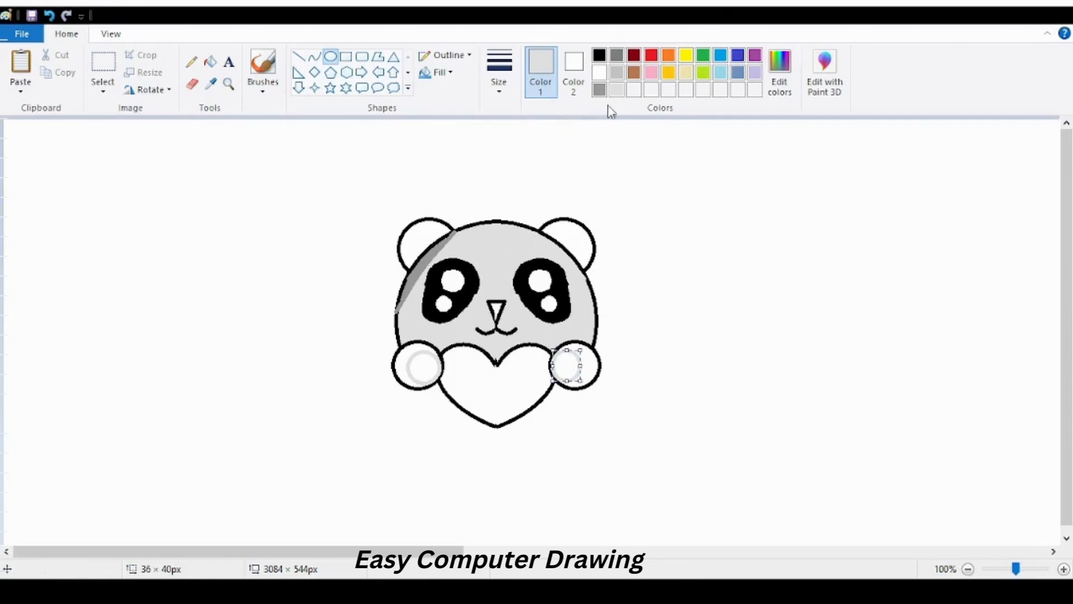
{"action": "left_click", "coordinate": [599, 55]}
{"action": "left_click", "coordinate": [49, 17]}
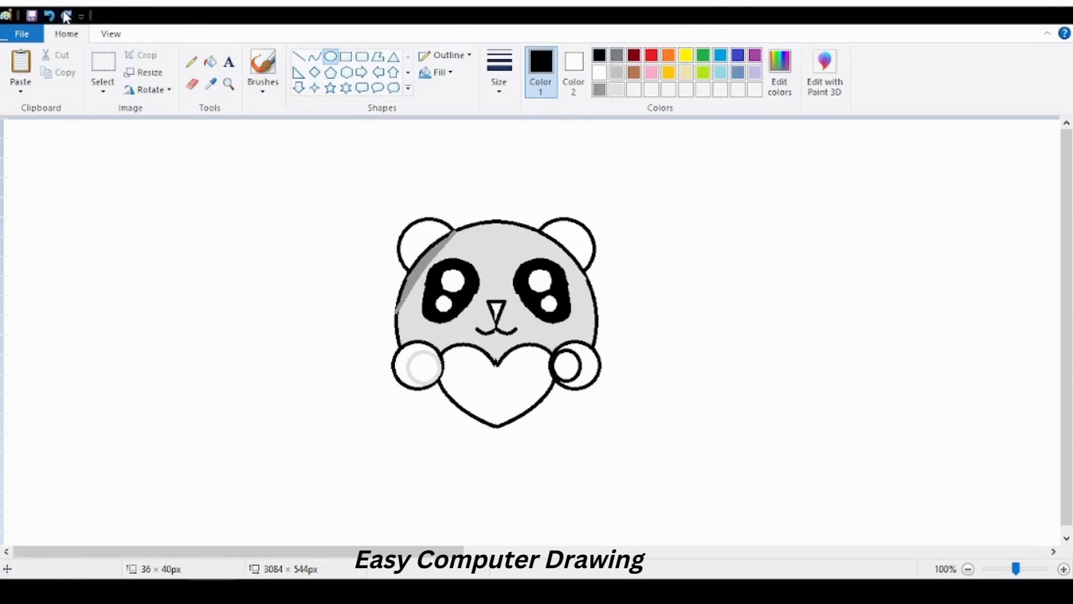
{"action": "left_click", "coordinate": [598, 89]}
{"action": "left_click", "coordinate": [49, 16]}
{"action": "left_click", "coordinate": [333, 57]}
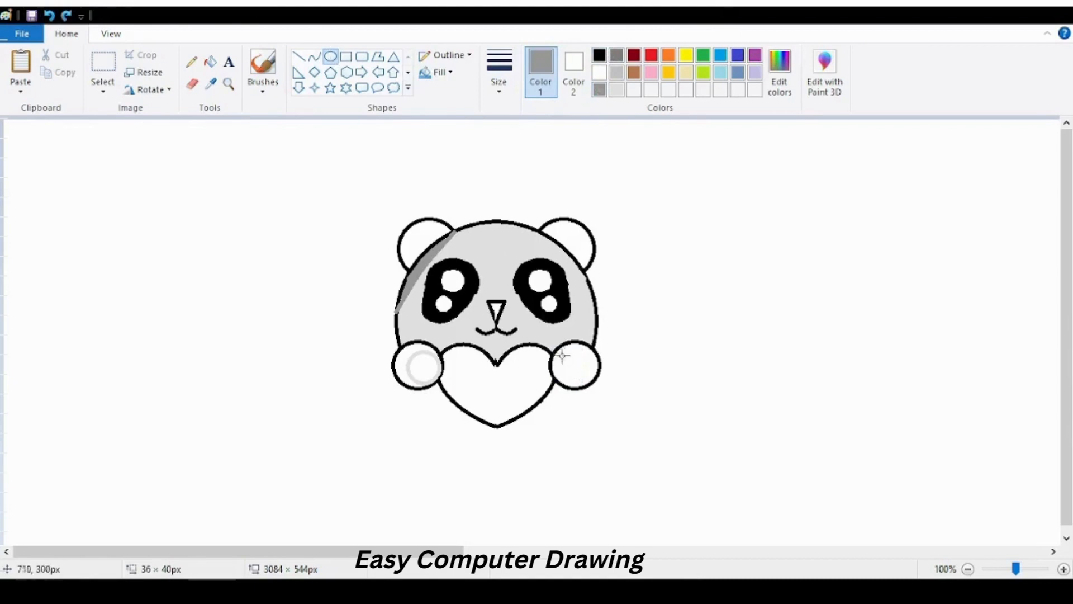
Draw a light grey circle about 40 × 42 px inside the right paw, against its inner side
{"action": "mouse_move", "coordinate": [555, 355]}
{"action": "left_mouse_down"}
{"action": "mouse_move", "coordinate": [587, 387]}
{"action": "mouse_move", "coordinate": [579, 372]}
{"action": "mouse_move", "coordinate": [590, 372]}
{"action": "left_mouse_up"}
{"action": "left_click", "coordinate": [616, 72]}
{"action": "left_click_drag", "start_coordinate": [577, 367], "coordinate": [570, 364]}
{"action": "left_click", "coordinate": [241, 166]}
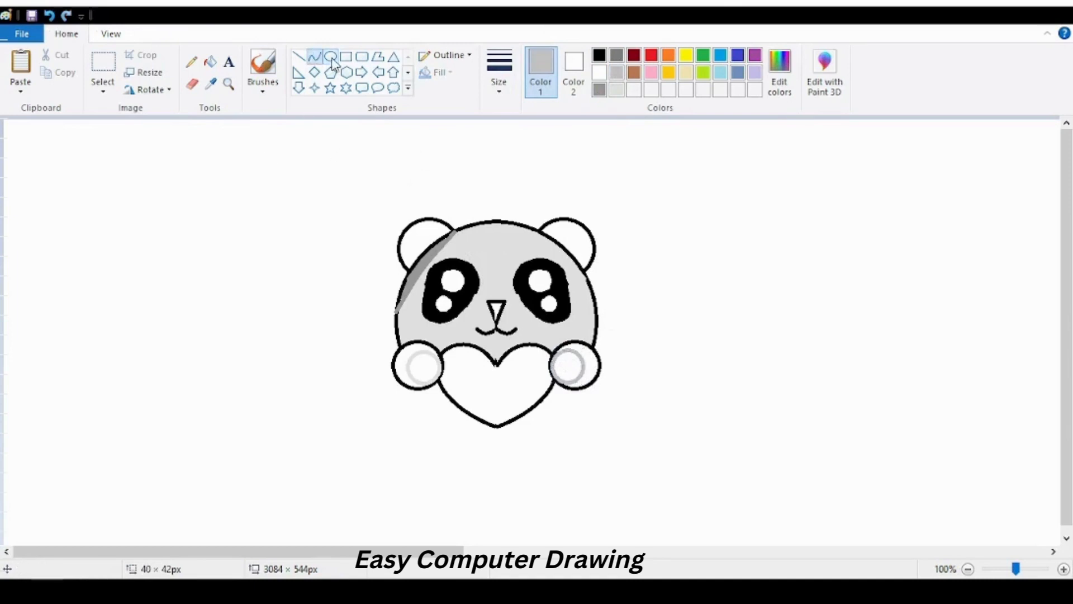
Fill both ears and the outer areas of both paws black
{"action": "left_click", "coordinate": [599, 54]}
{"action": "left_click", "coordinate": [210, 61]}
{"action": "left_click", "coordinate": [424, 235]}
{"action": "left_click", "coordinate": [583, 240]}
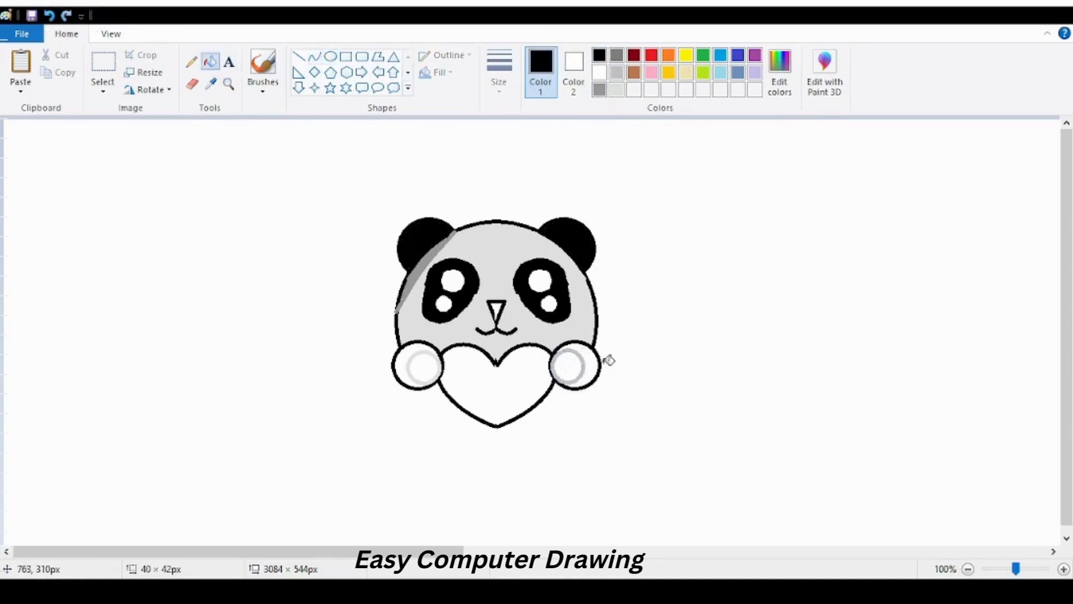
{"action": "left_click", "coordinate": [596, 362]}
{"action": "left_click", "coordinate": [409, 362]}
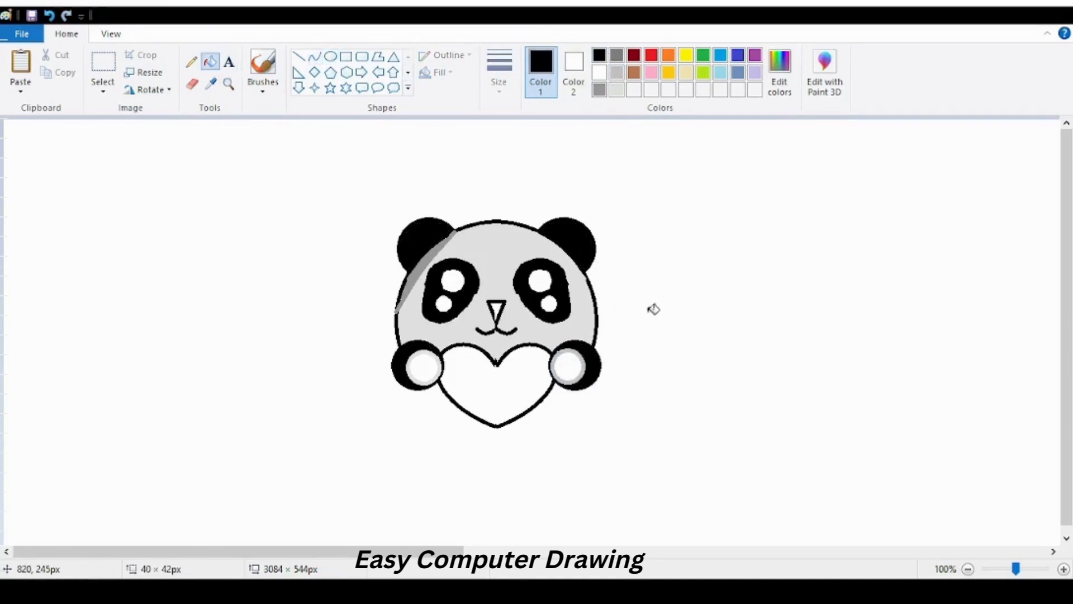
Fill the inner circles of both paws and their rims dark grey
{"action": "left_click", "coordinate": [615, 57]}
{"action": "left_click", "coordinate": [423, 364]}
{"action": "left_click", "coordinate": [580, 366]}
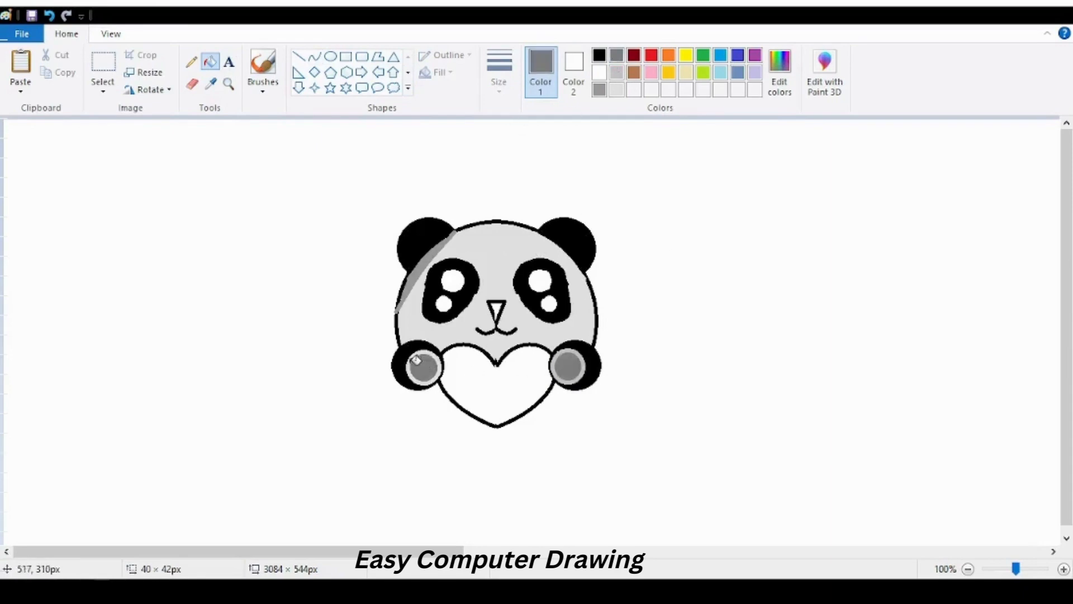
{"action": "left_click", "coordinate": [416, 360]}
{"action": "left_click", "coordinate": [552, 365]}
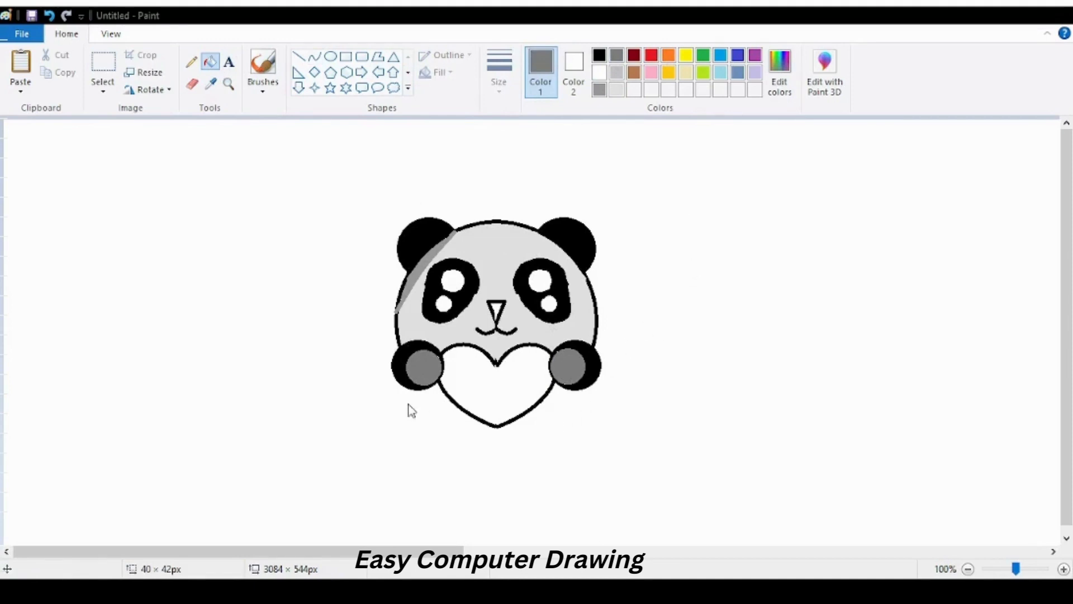
Fill the heart red and the nose pink
{"action": "left_click", "coordinate": [519, 384]}
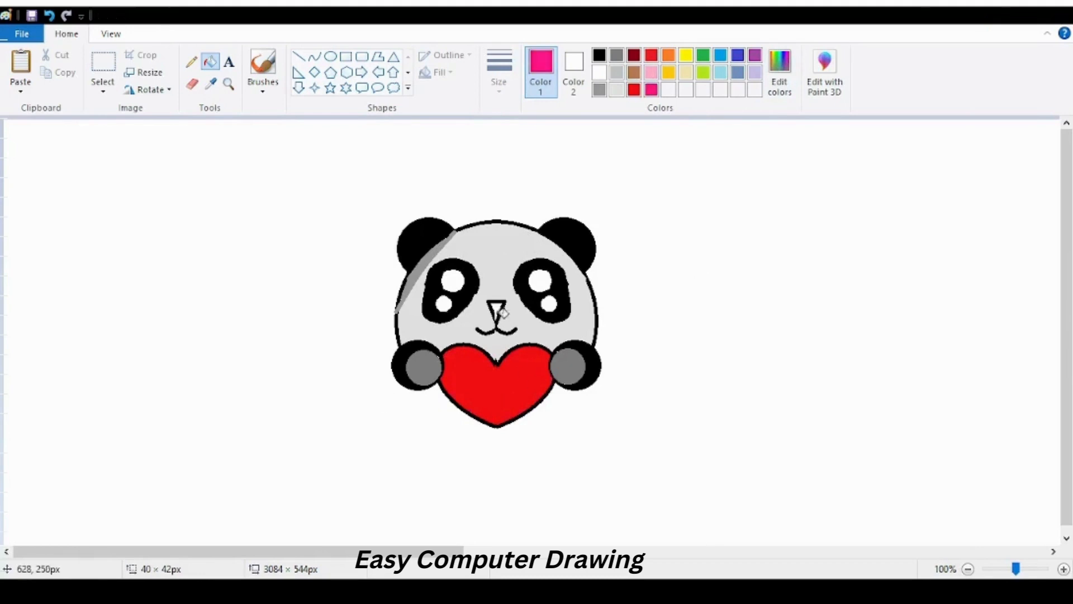
{"action": "left_click", "coordinate": [496, 309]}
Try several background fills around the panda, including dark red, yellow, green, lime and light turquoise
{"action": "left_click", "coordinate": [634, 55]}
{"action": "left_click", "coordinate": [726, 173]}
{"action": "left_click", "coordinate": [685, 55]}
{"action": "left_click", "coordinate": [714, 150]}
{"action": "left_click", "coordinate": [703, 55]}
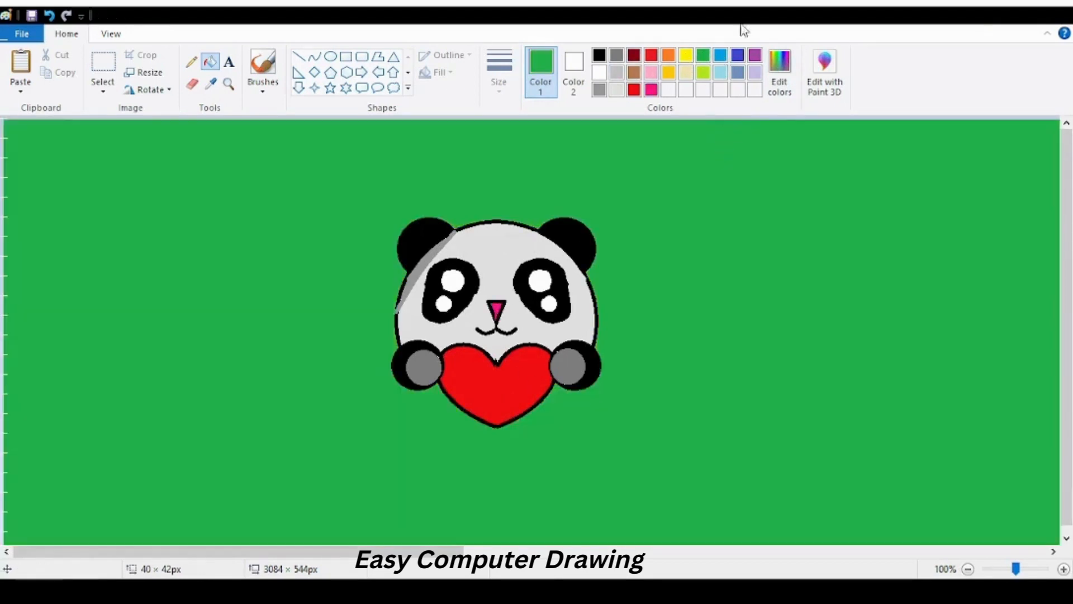
{"action": "left_click", "coordinate": [738, 55]}
{"action": "left_click", "coordinate": [738, 72]}
{"action": "left_click", "coordinate": [704, 72]}
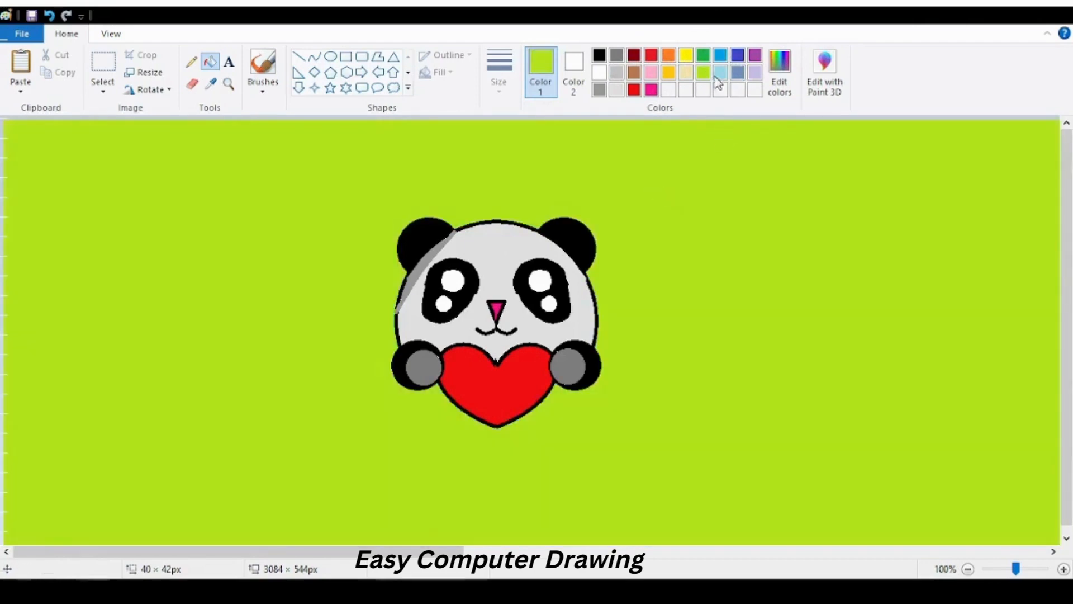
{"action": "left_click", "coordinate": [721, 72]}
{"action": "left_click", "coordinate": [707, 143]}
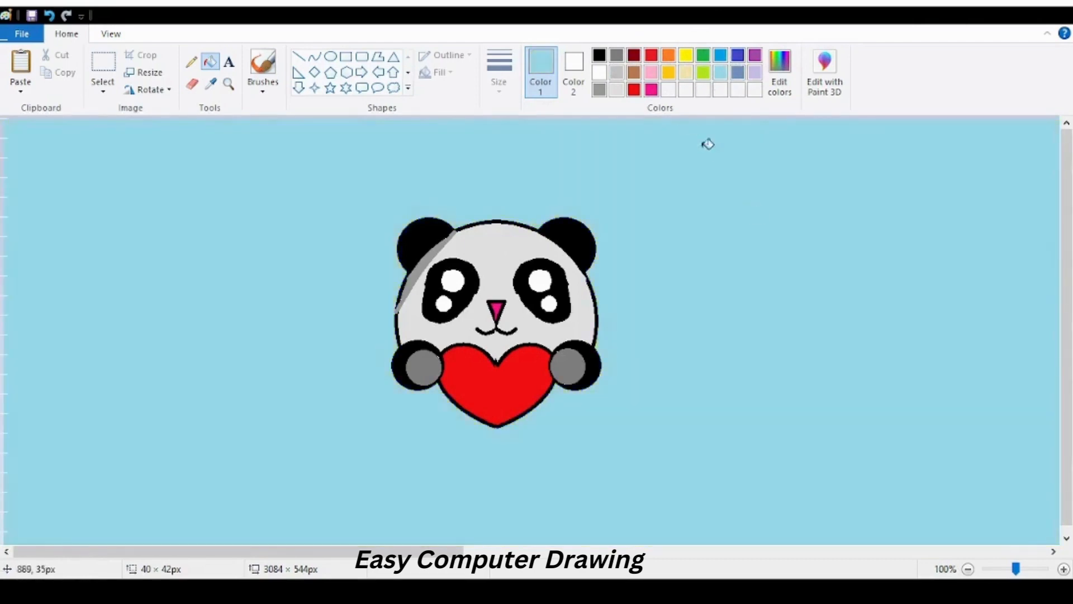
Try further background fills in pink, light grey, green, indigo, light turquoise and pink again
{"action": "left_click", "coordinate": [651, 89]}
{"action": "left_click", "coordinate": [718, 211]}
{"action": "left_click", "coordinate": [617, 73]}
{"action": "left_click", "coordinate": [718, 190]}
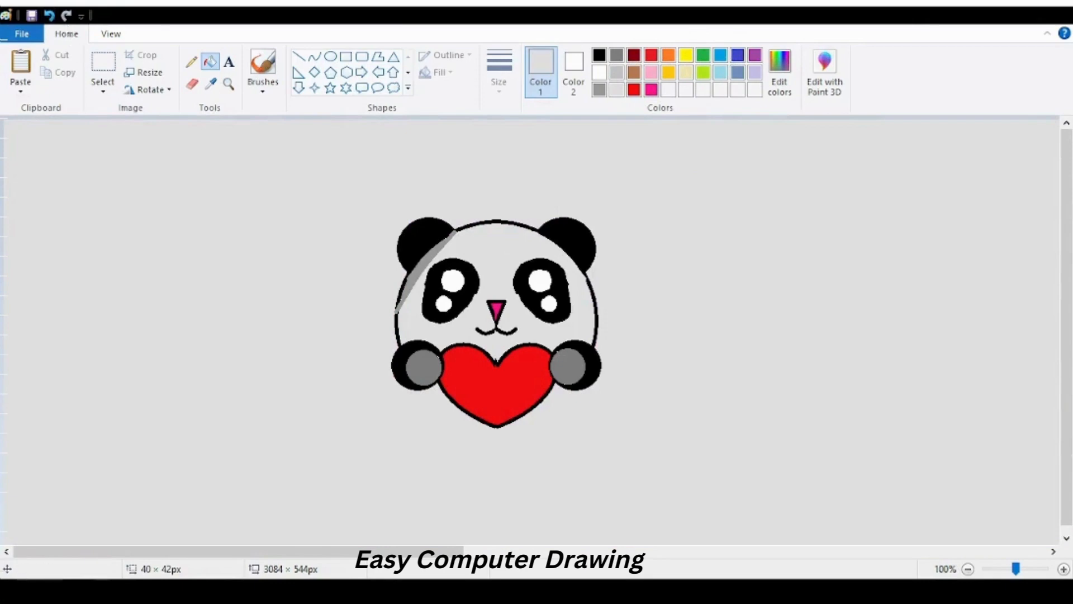
{"action": "left_click", "coordinate": [703, 55]}
{"action": "left_click", "coordinate": [738, 202]}
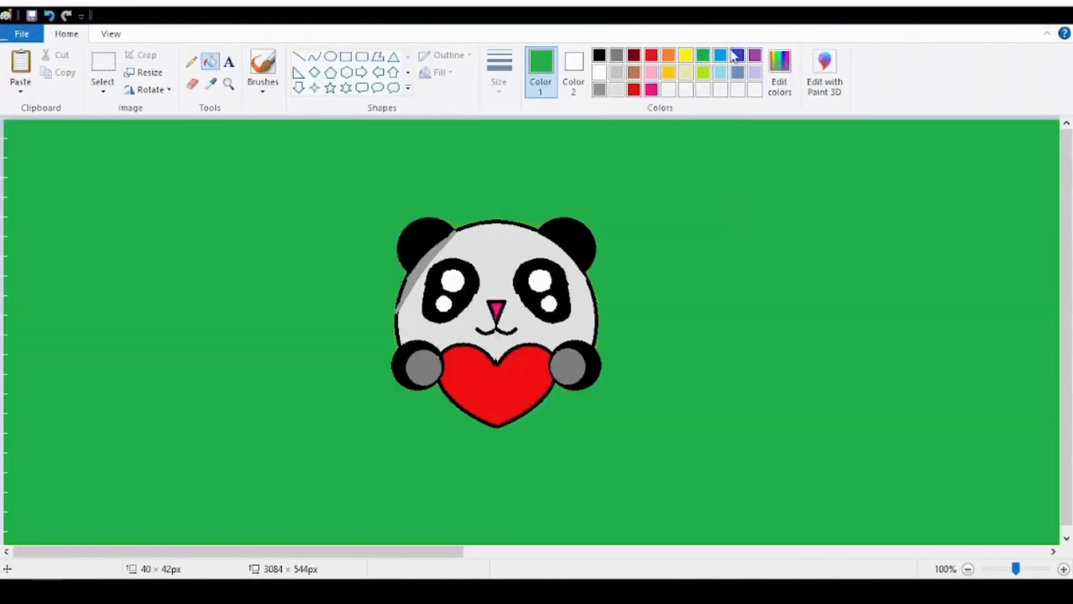
{"action": "left_click", "coordinate": [738, 55]}
{"action": "left_click", "coordinate": [756, 175]}
{"action": "left_click", "coordinate": [721, 72]}
{"action": "left_click", "coordinate": [786, 203]}
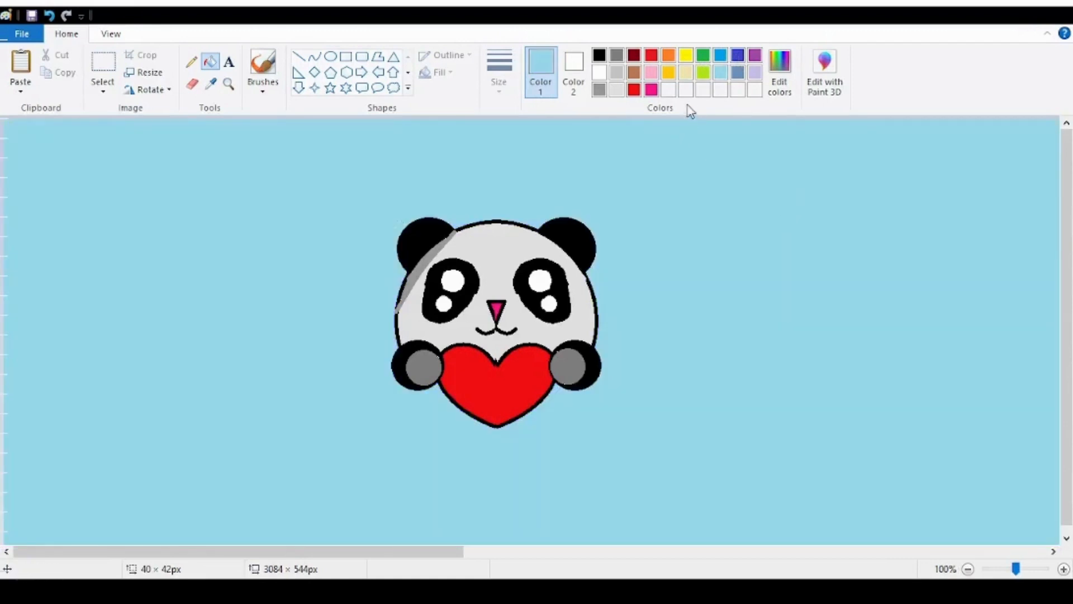
{"action": "left_click", "coordinate": [651, 89]}
{"action": "left_click", "coordinate": [736, 220]}
Undo all the trial background fills back to plain white, keeping the pink nose
{"action": "left_click", "coordinate": [50, 15]}
{"action": "left_click", "coordinate": [50, 16]}
{"action": "left_click", "coordinate": [50, 15]}
{"action": "left_click", "coordinate": [50, 15]}
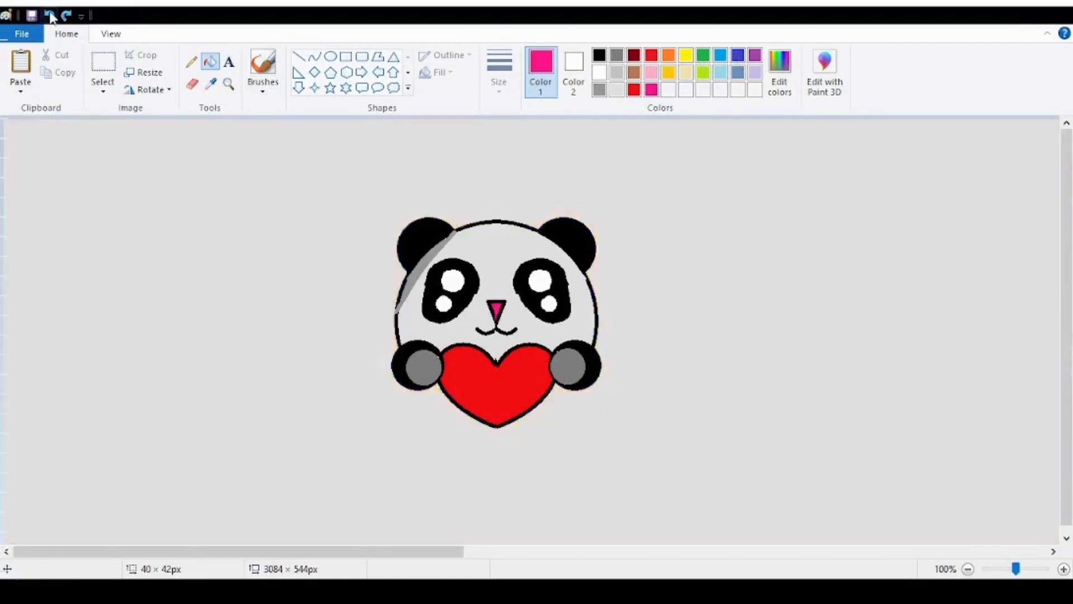
{"action": "left_click", "coordinate": [50, 15]}
{"action": "left_click", "coordinate": [50, 15]}
{"action": "left_click", "coordinate": [49, 15]}
{"action": "left_click", "coordinate": [50, 16]}
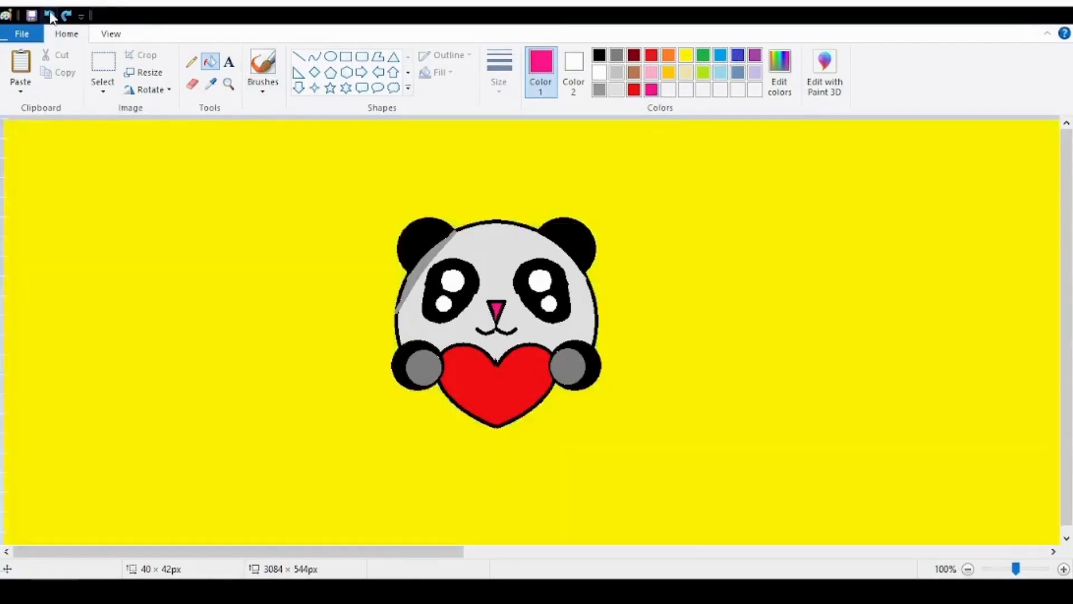
{"action": "left_click", "coordinate": [50, 16]}
{"action": "left_click", "coordinate": [66, 16]}
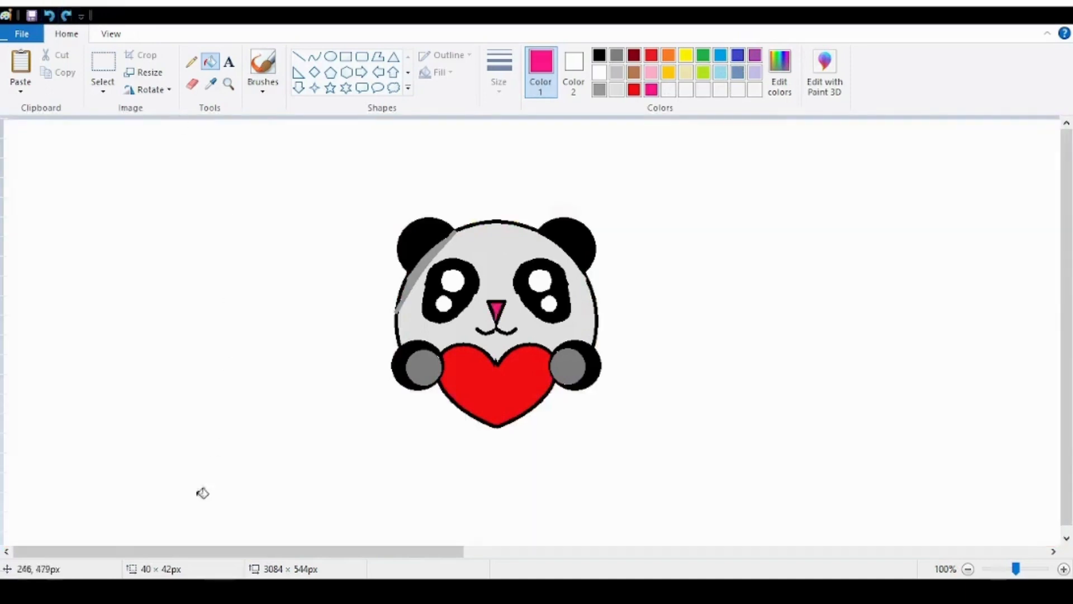